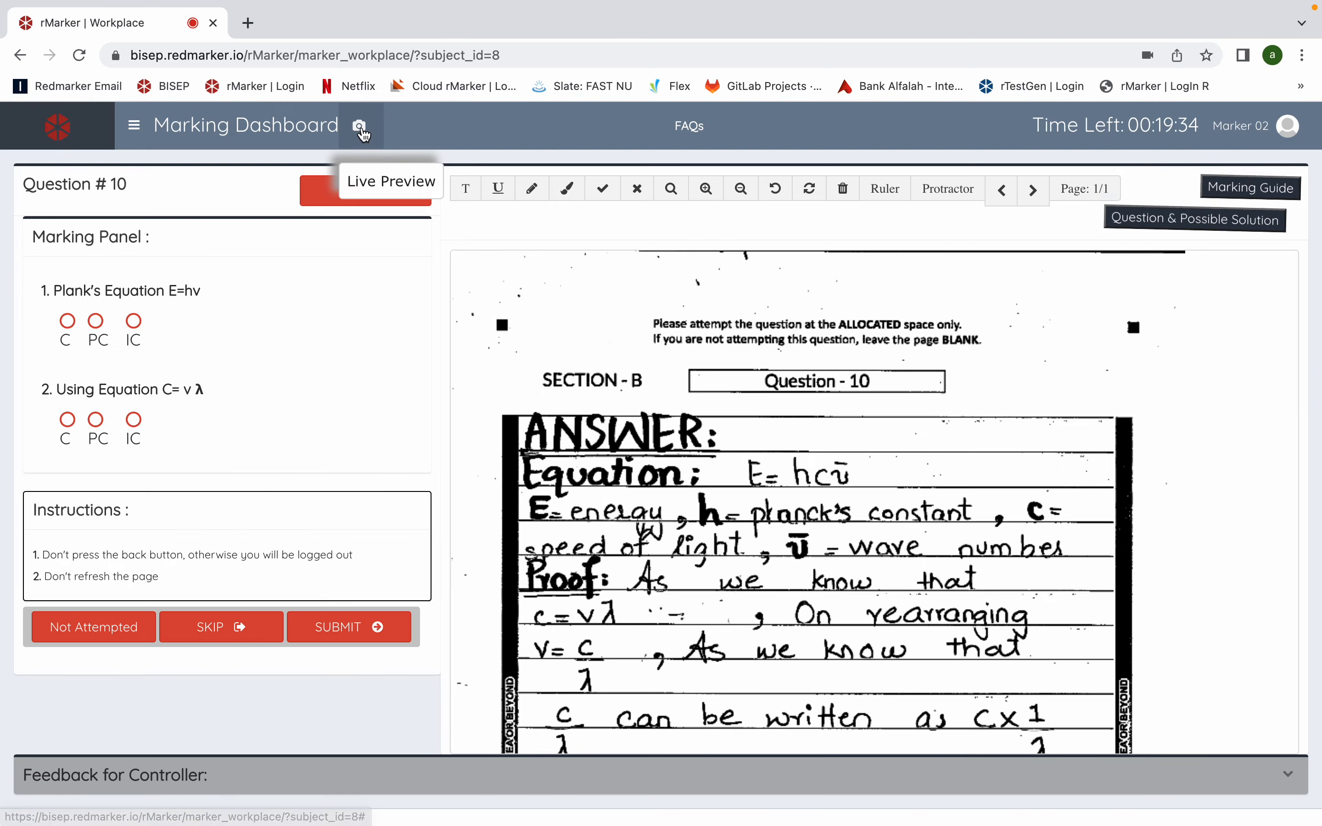
Open the live preview, then read through the question and possible solution for Question 10 and hide it.
click(362, 129)
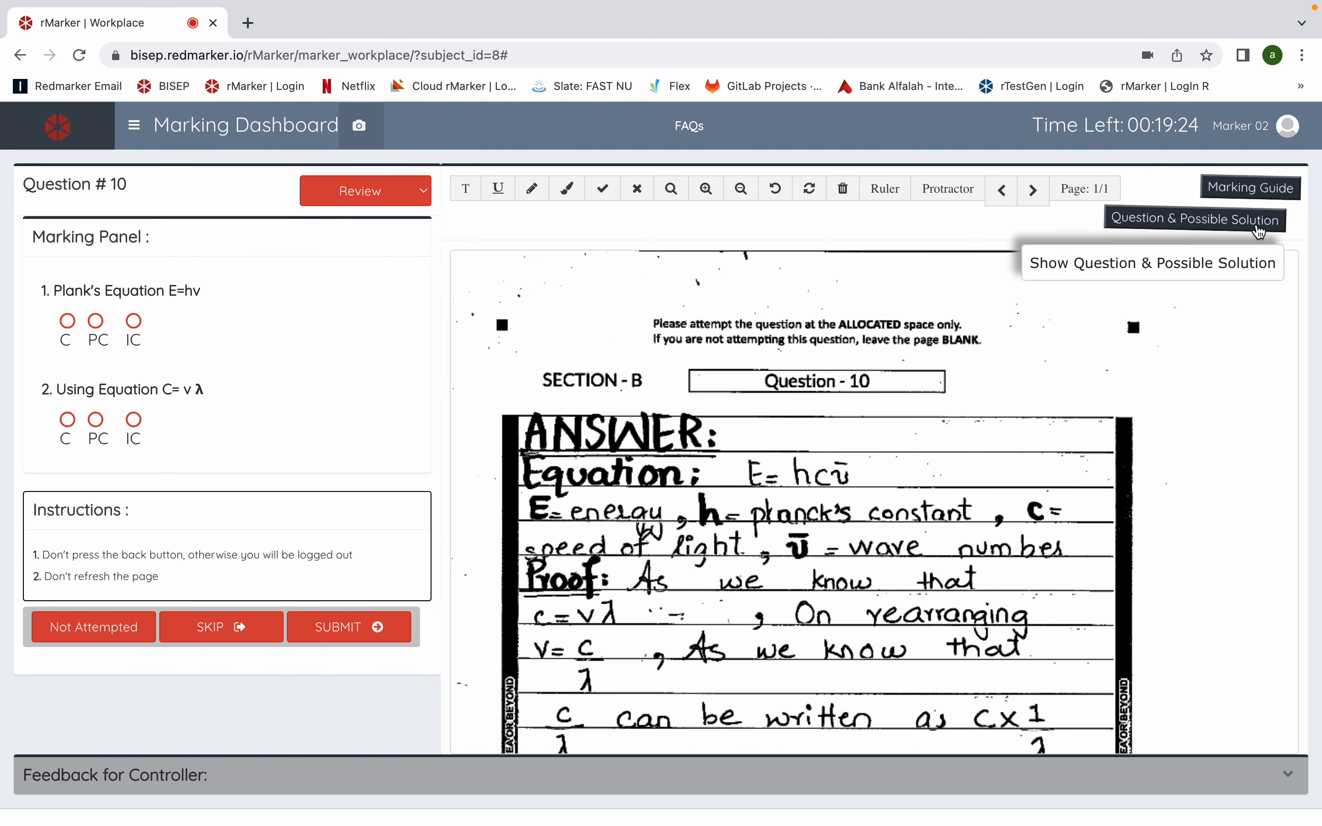
click(1245, 221)
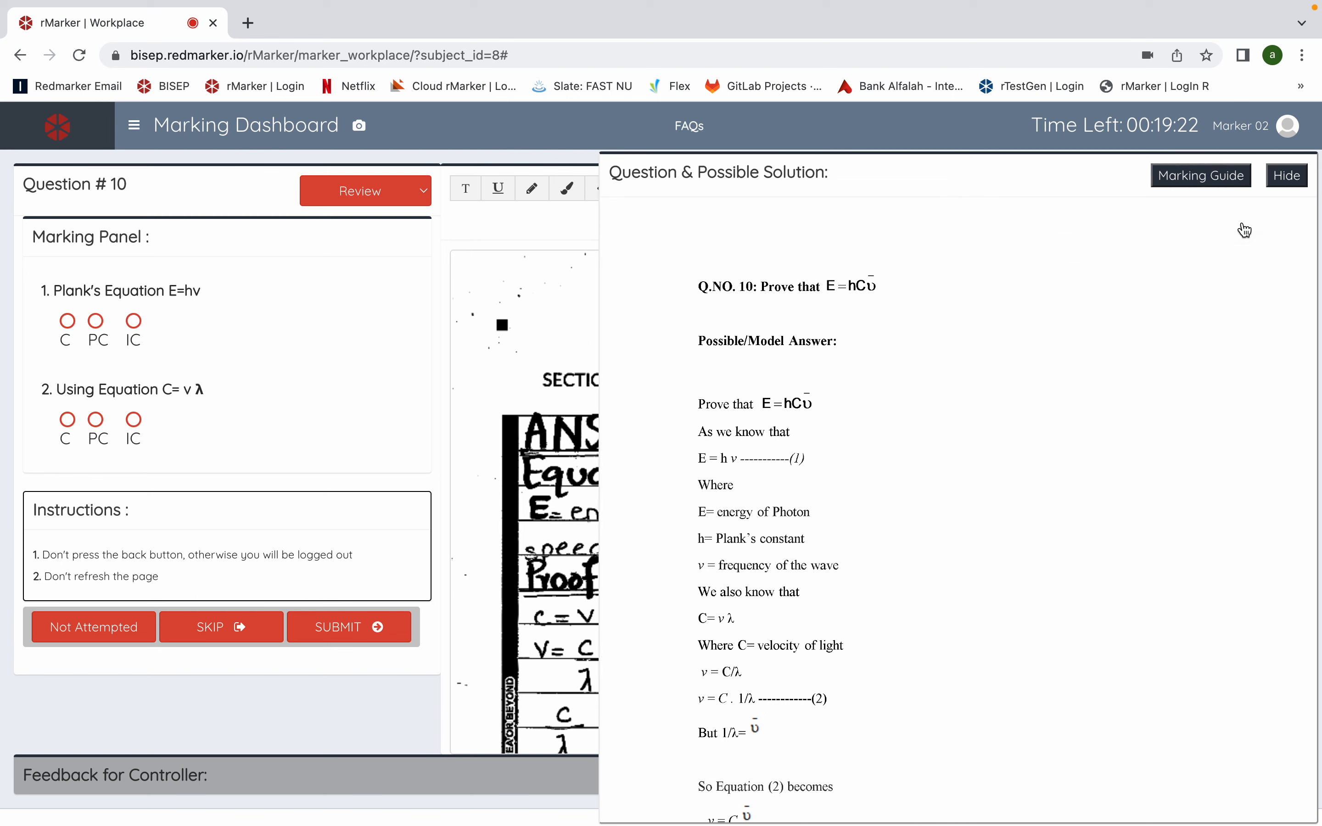
scroll(914, 535, down, 5)
scroll(914, 535, up, 5)
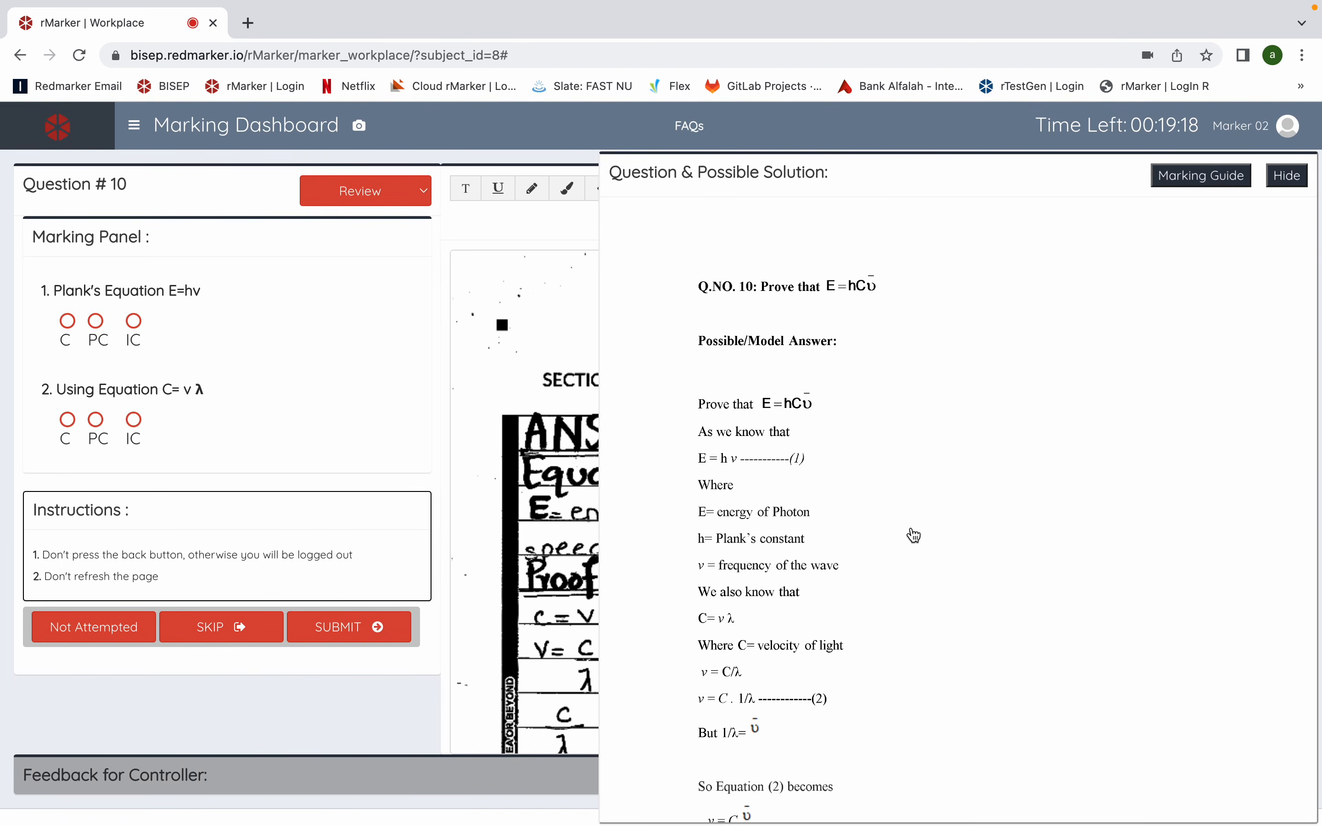
click(1287, 174)
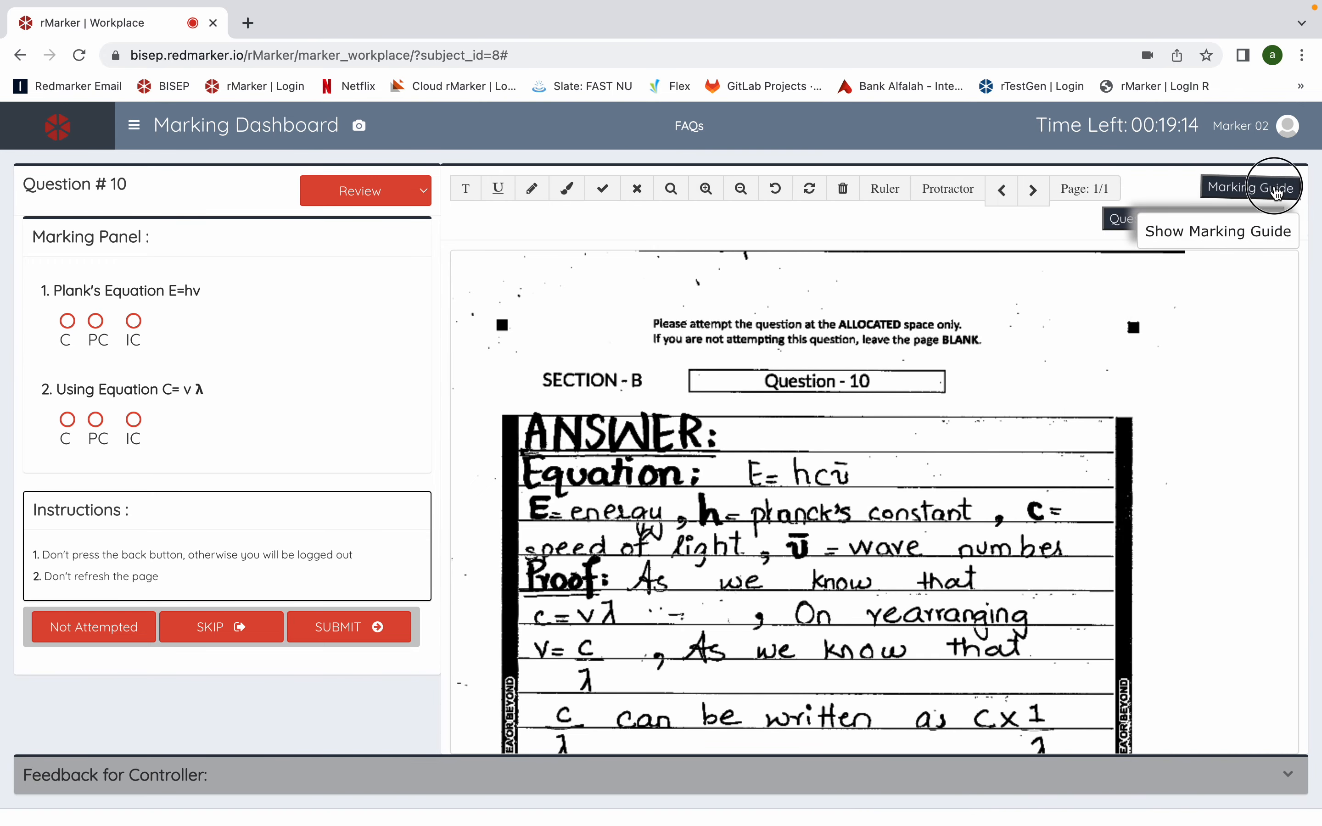
Review the marking guide for Question 10, hide it, and read through the handwritten answer.
click(1276, 192)
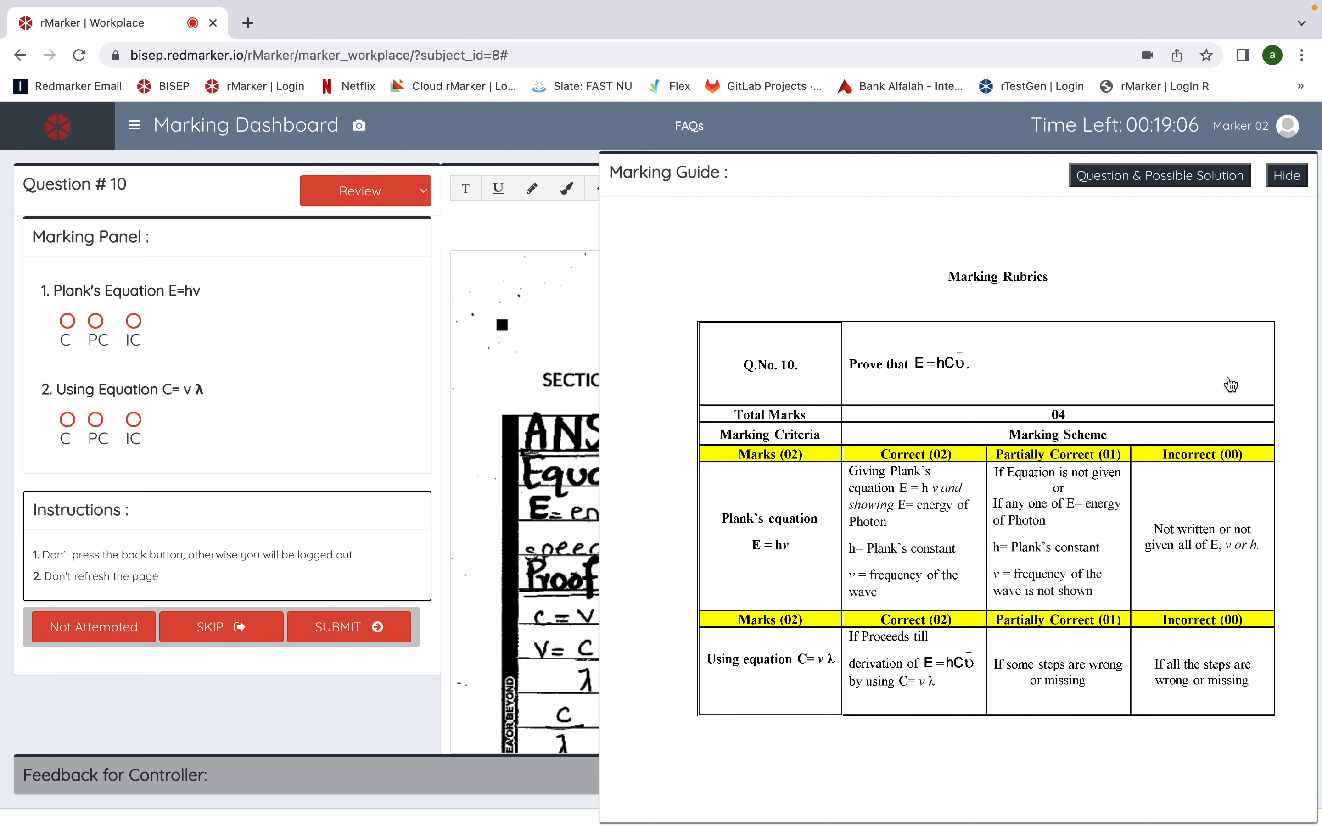
click(1291, 180)
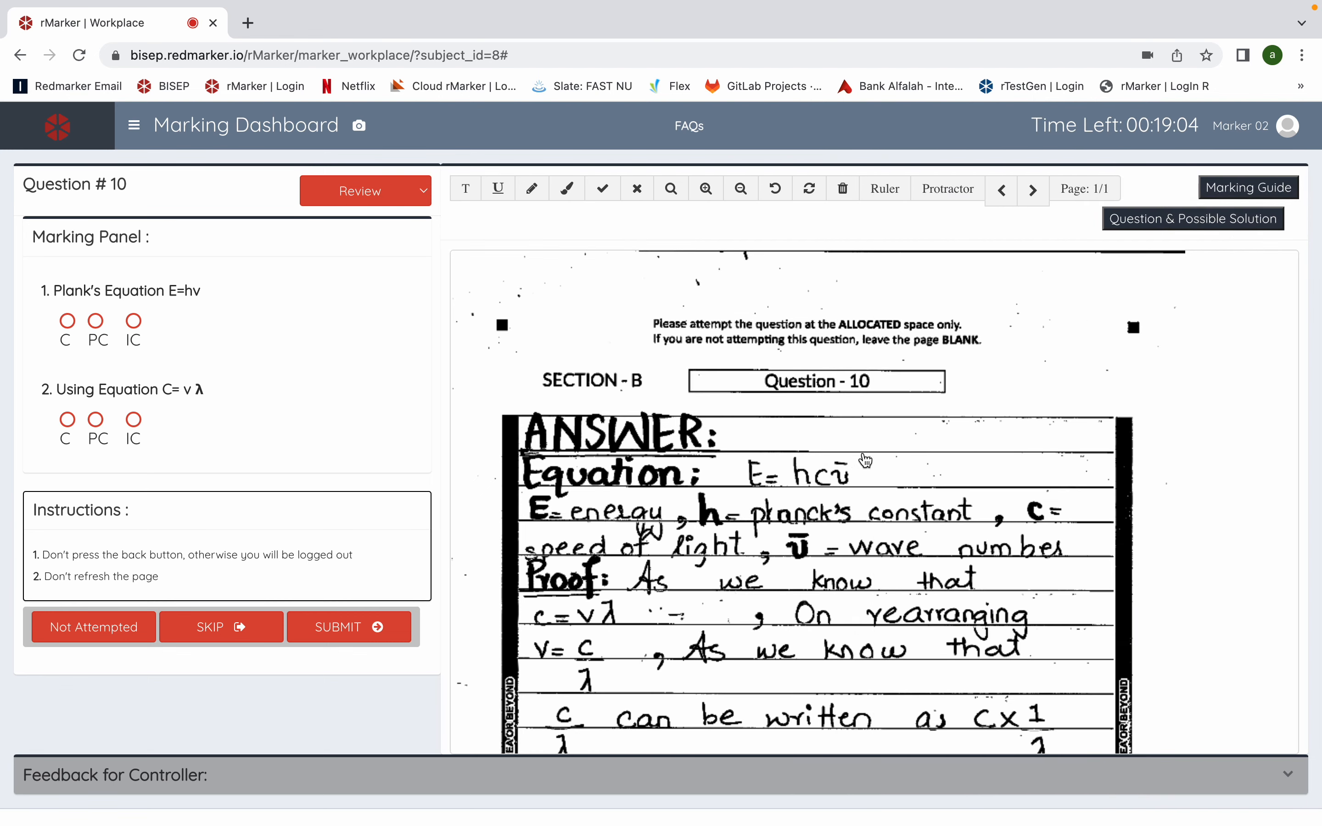
scroll(836, 494, down, 5)
scroll(835, 495, down, 10)
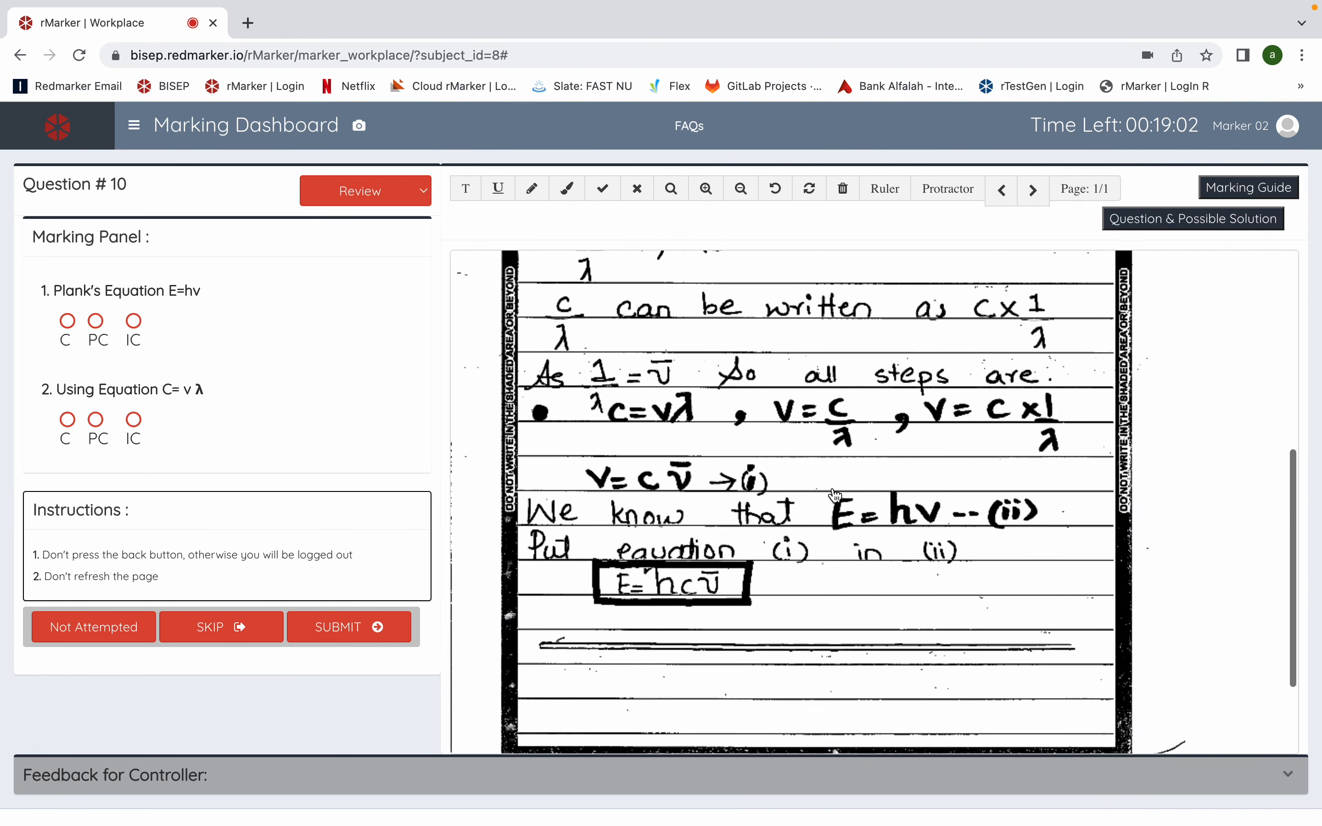
scroll(835, 495, up, 15)
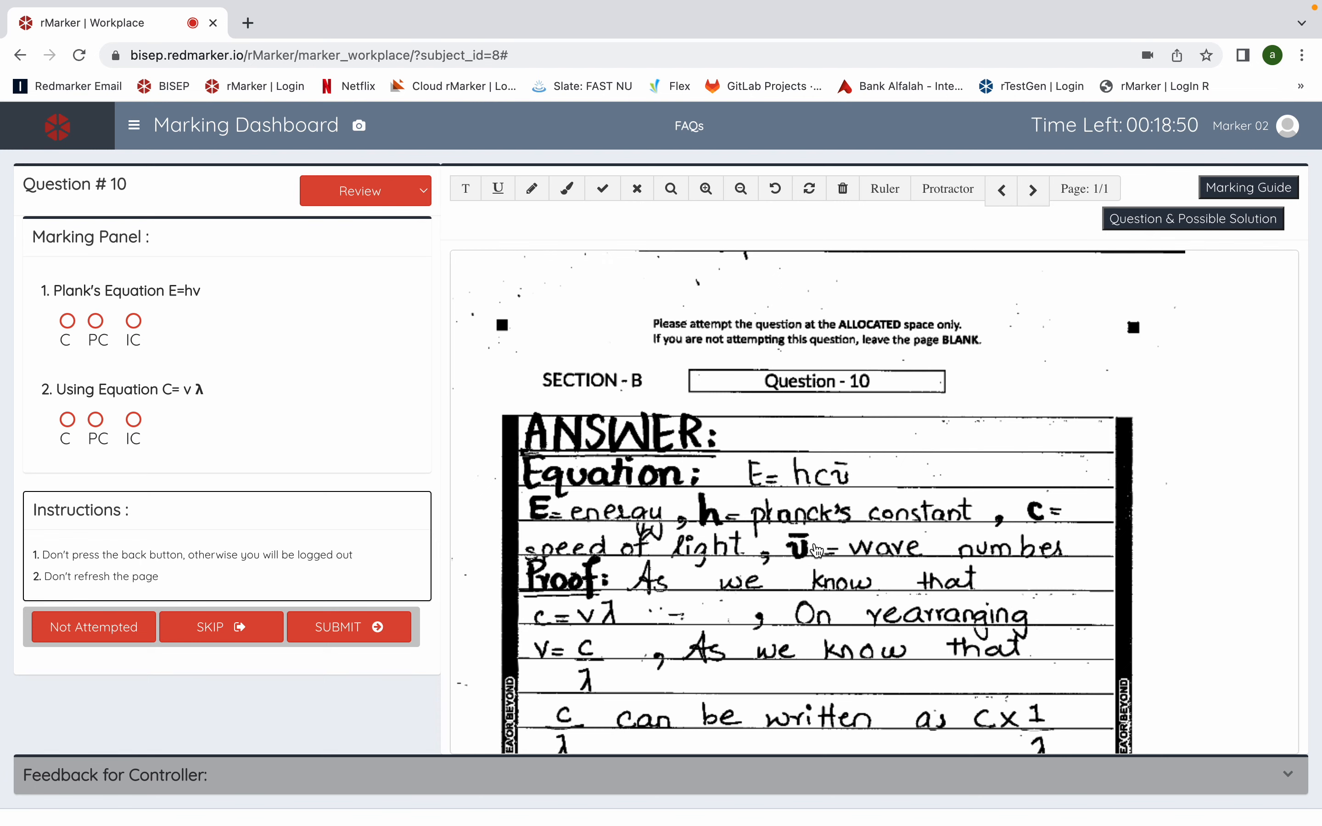
scroll(816, 550, down, 5)
scroll(816, 551, up, 5)
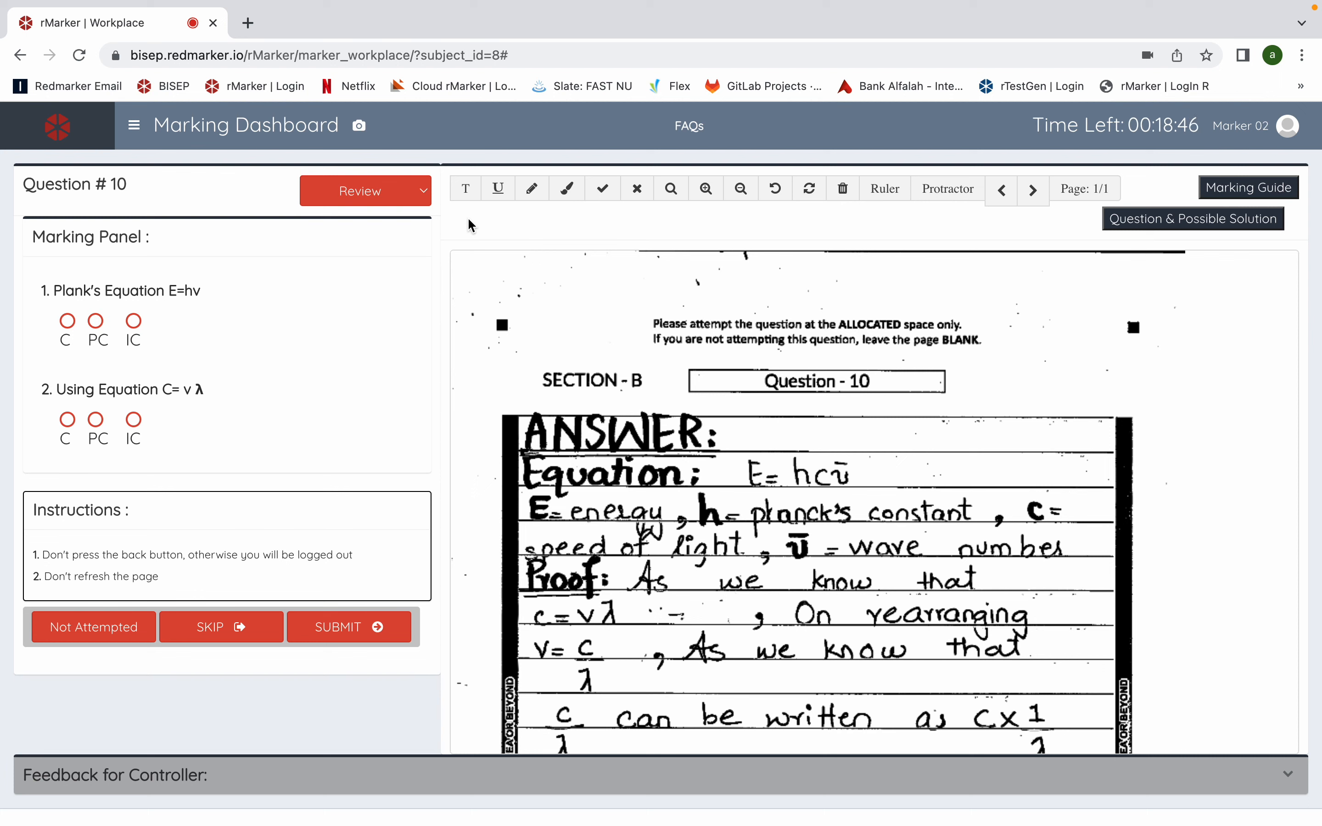
Add the text annotation "Comments" in the margin above the SECTION - B heading of the answer page.
click(465, 189)
click(497, 301)
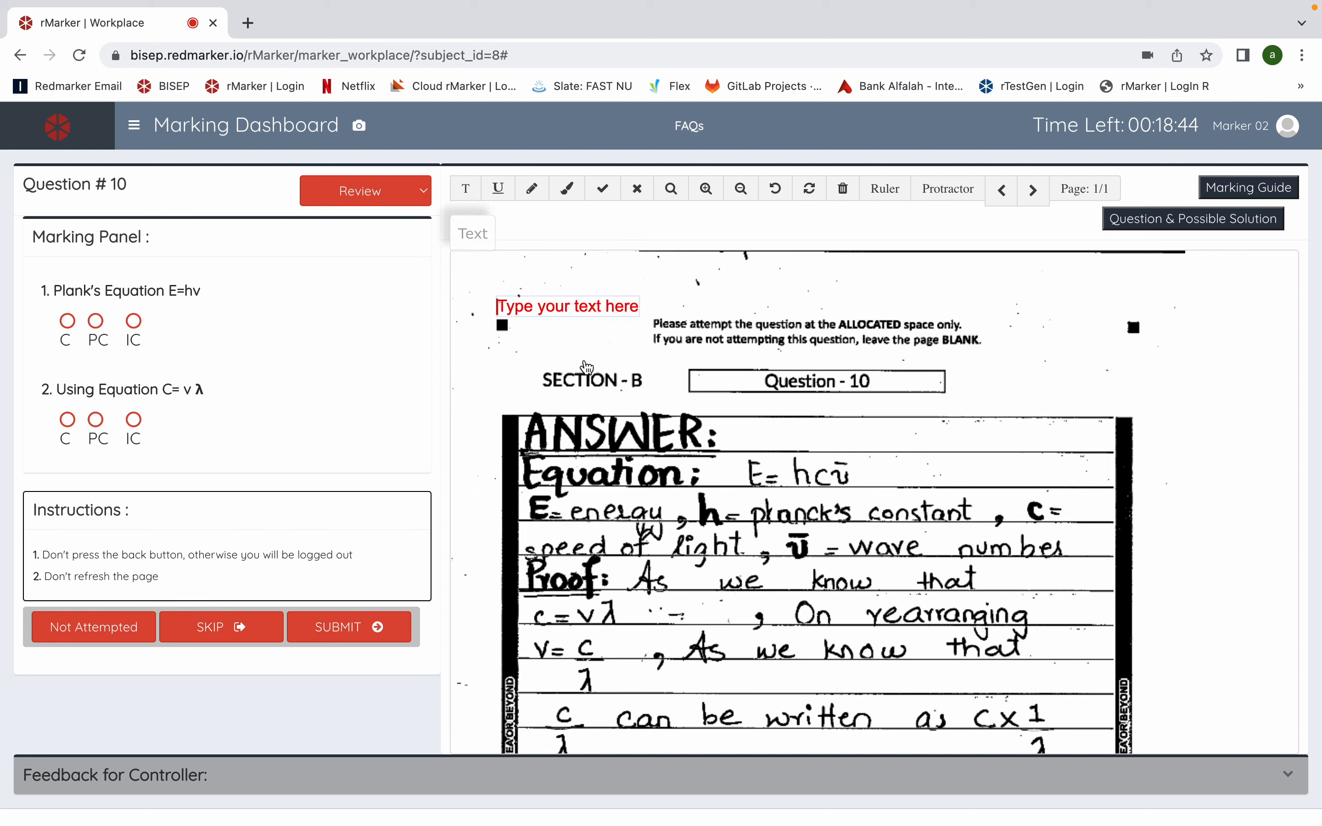
double_click(563, 306)
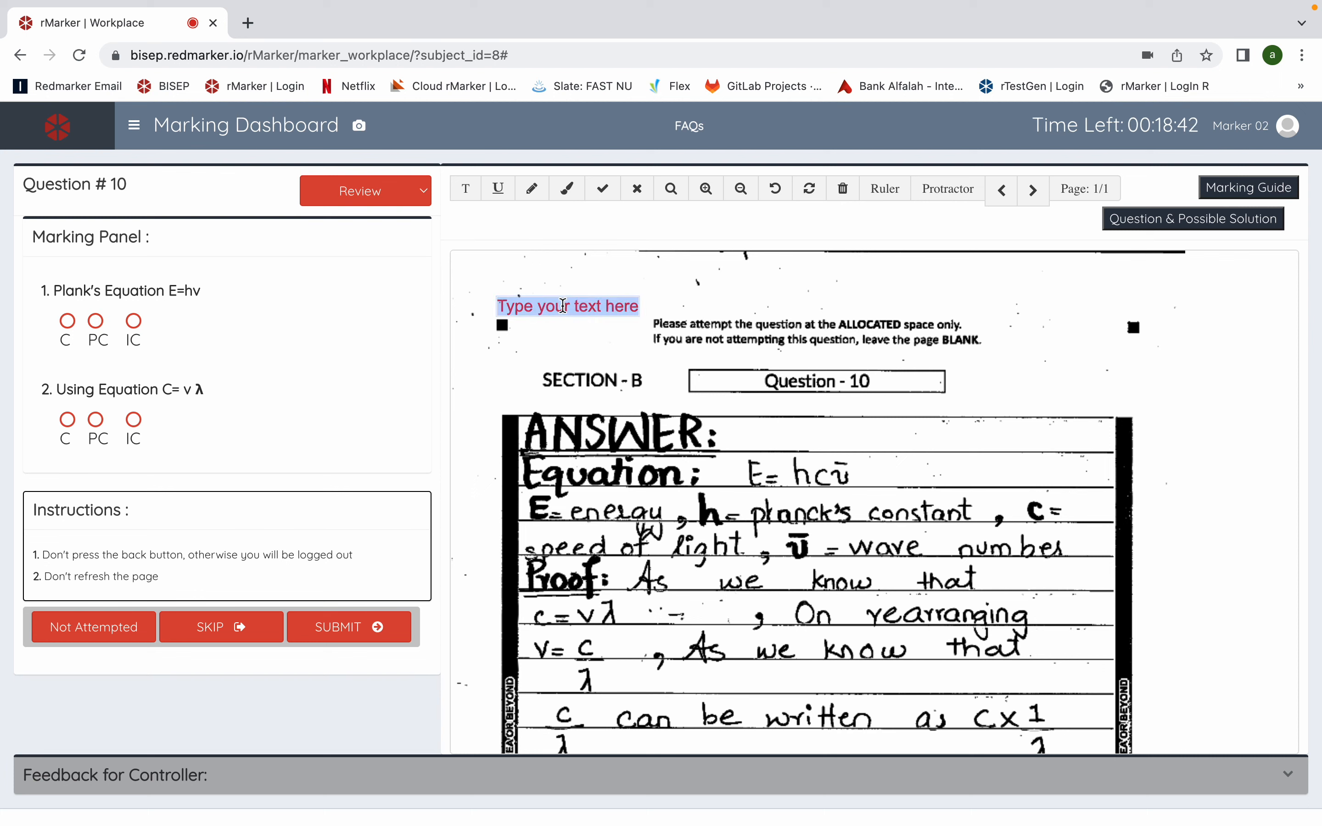
text(Comments)
click(636, 441)
click(586, 442)
Underline the line defining E as energy and h as Planck's constant, extending the underline to the end of "constant".
scroll(586, 443, down, 2)
scroll(586, 443, down, 2)
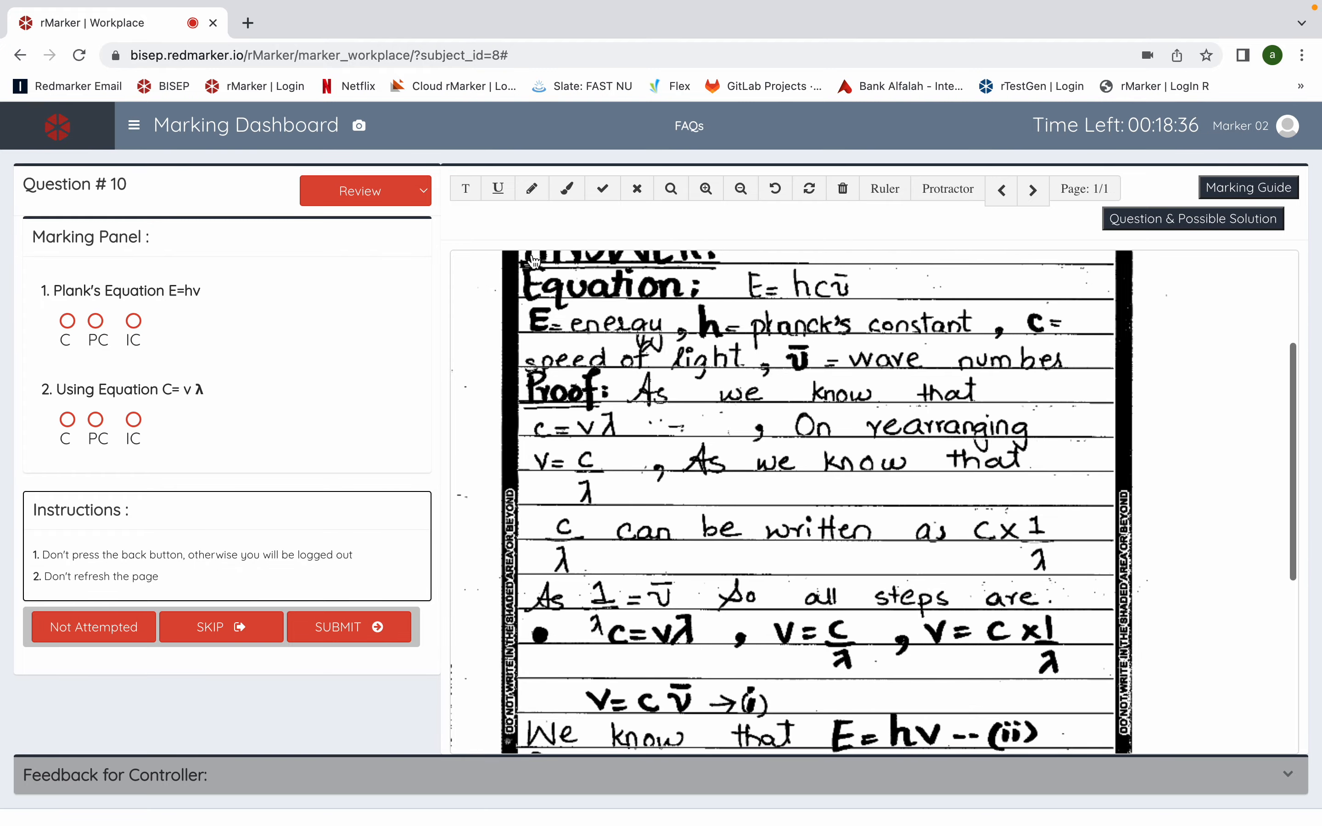
click(498, 193)
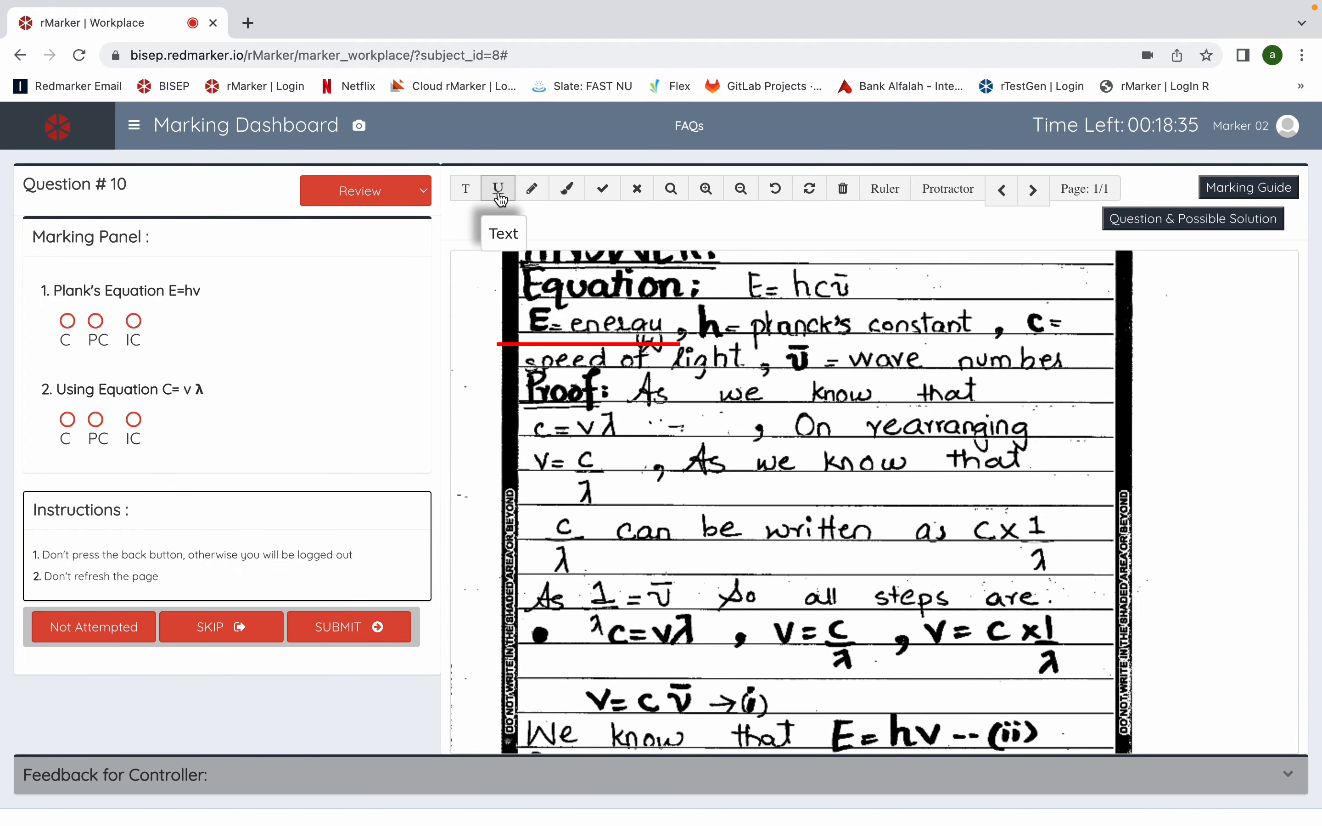
click(677, 344)
drag(677, 345, 939, 345)
Draw a freehand pen mark below the word "that" and highlight the start of the line beginning "As 1/λ" through "So".
scroll(730, 497, down, 3)
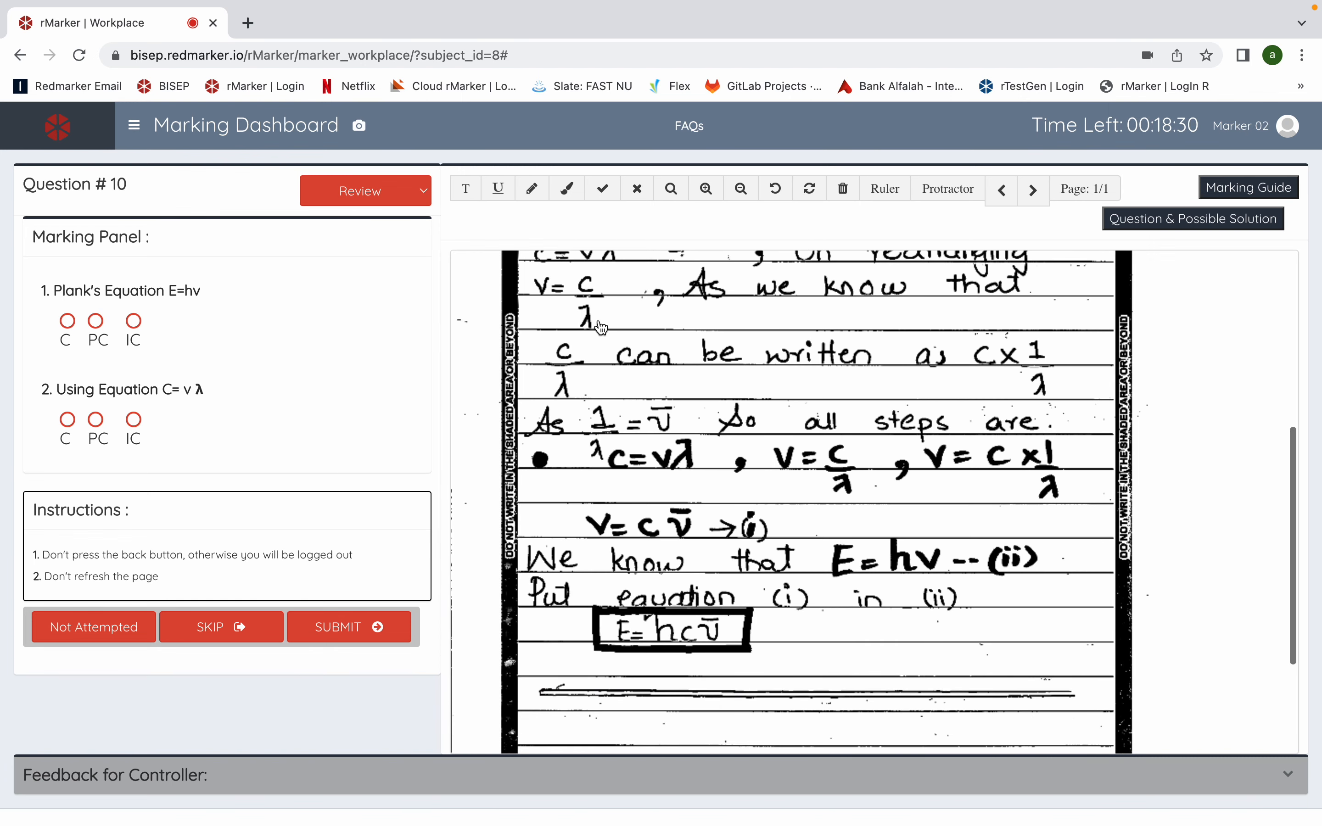
click(531, 189)
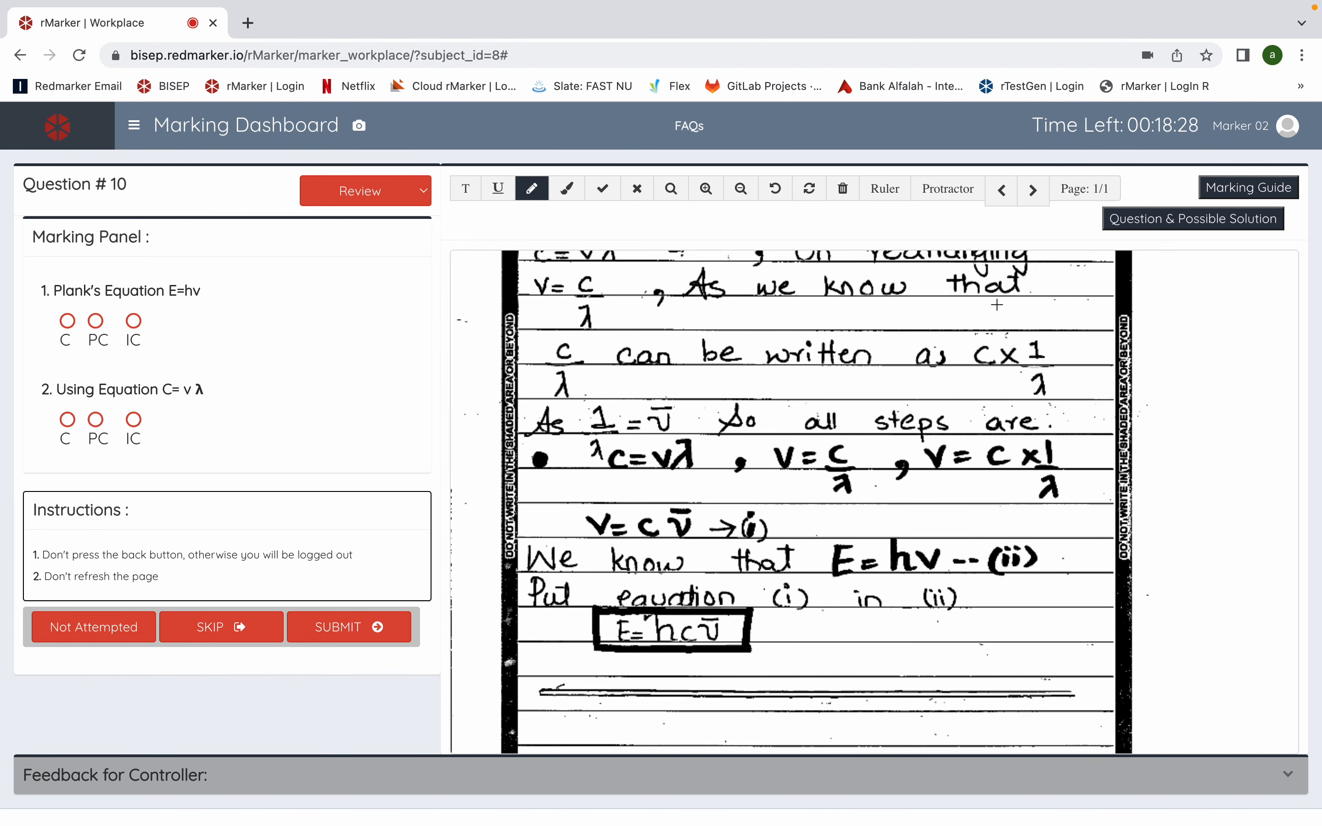
mouse_move(1001, 301)
mouse_down()
mouse_move(1000, 328)
mouse_move(1010, 353)
mouse_up()
click(565, 189)
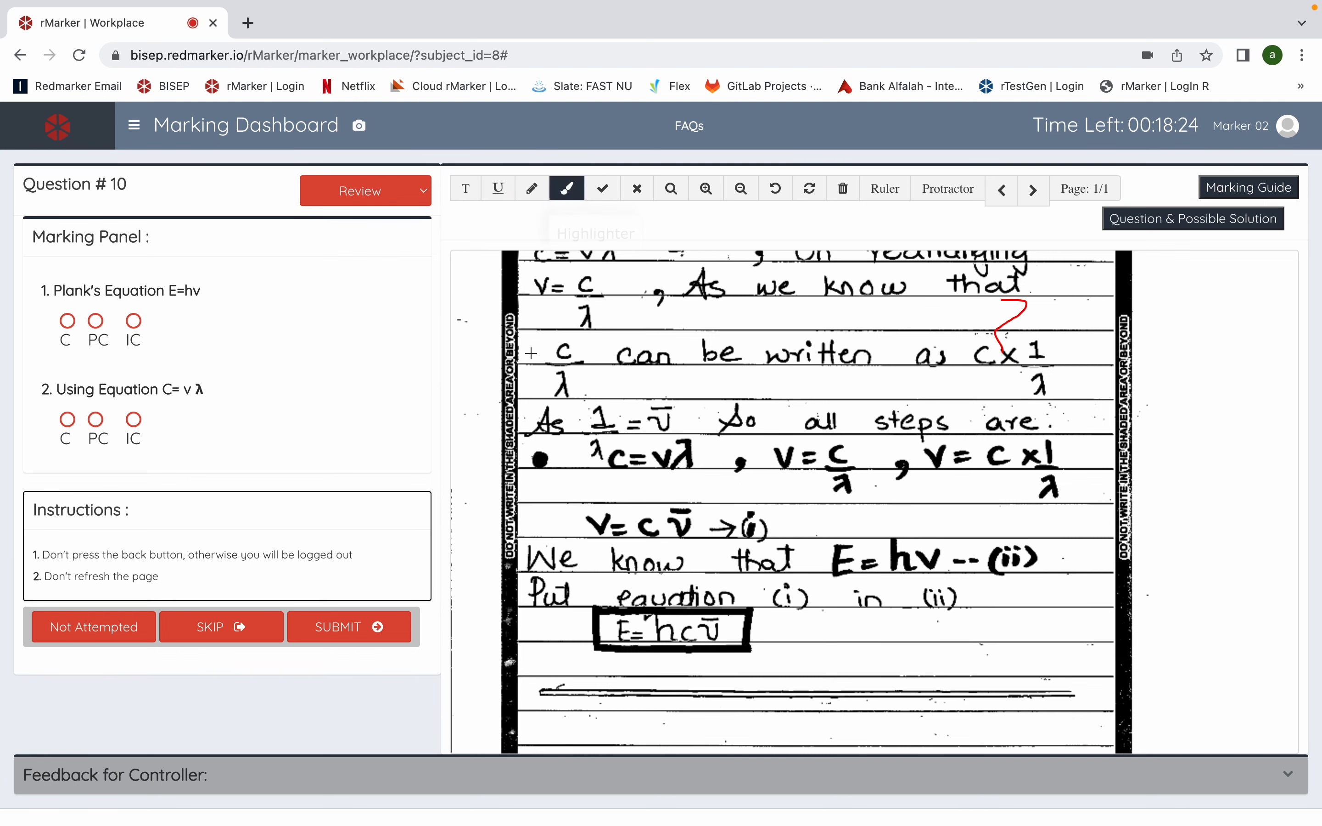
mouse_move(533, 423)
mouse_down()
mouse_move(654, 426)
mouse_move(791, 406)
mouse_up()
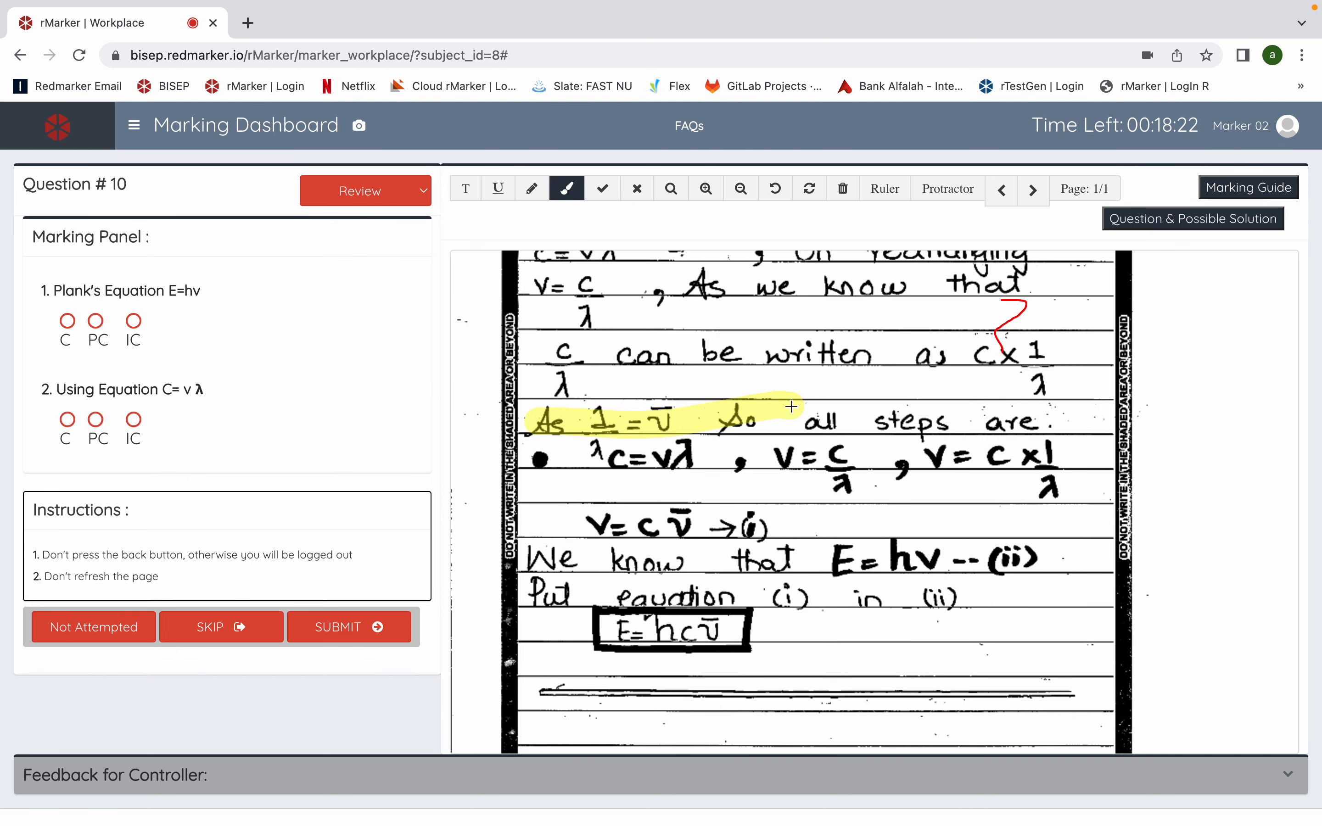
Place a correct tick and an incorrect cross on the answer page near the v = c × 1/λ step.
scroll(732, 464, down, 3)
click(603, 188)
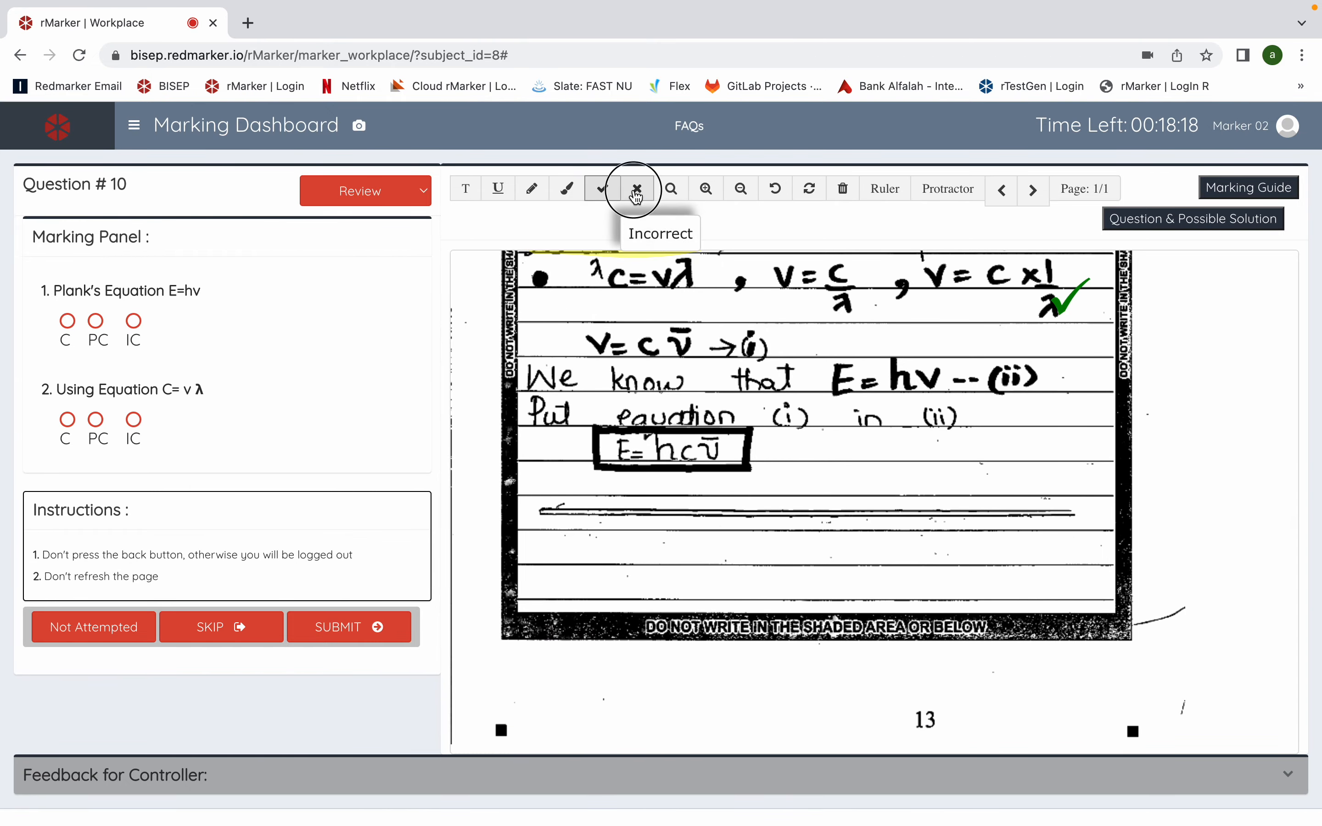
click(637, 188)
Inspect the highlighted line with the magnifier, then zoom the answer page in one level and back out.
scroll(758, 349, up, 5)
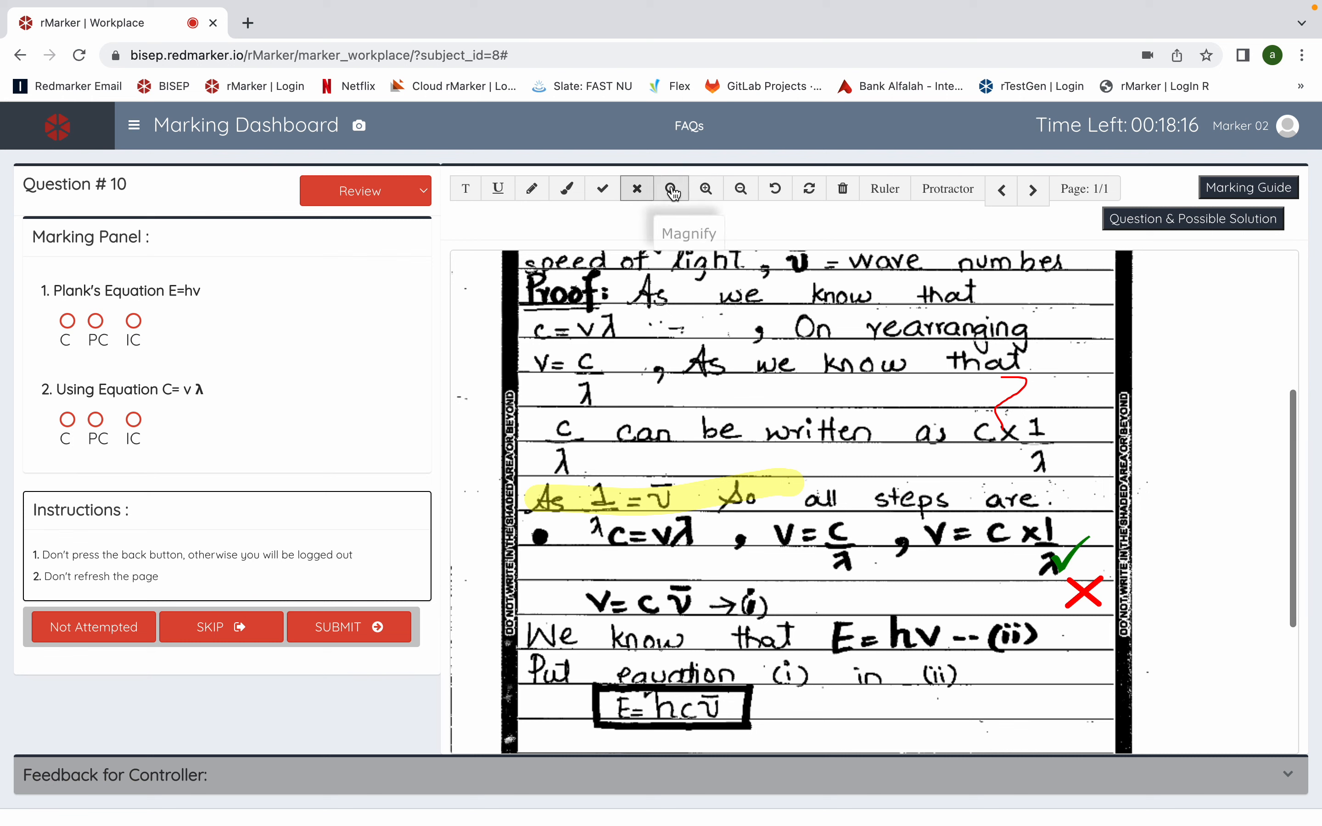
click(672, 189)
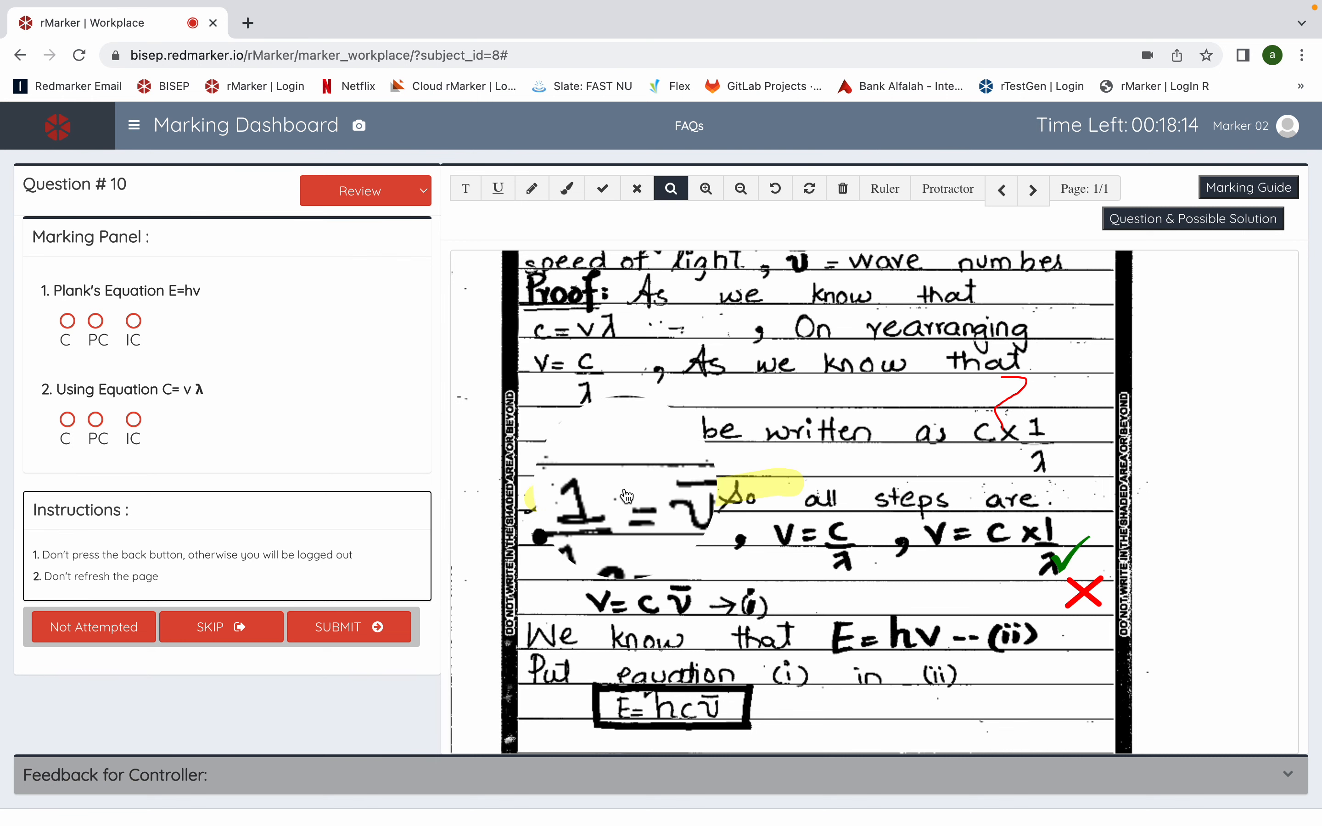
click(672, 190)
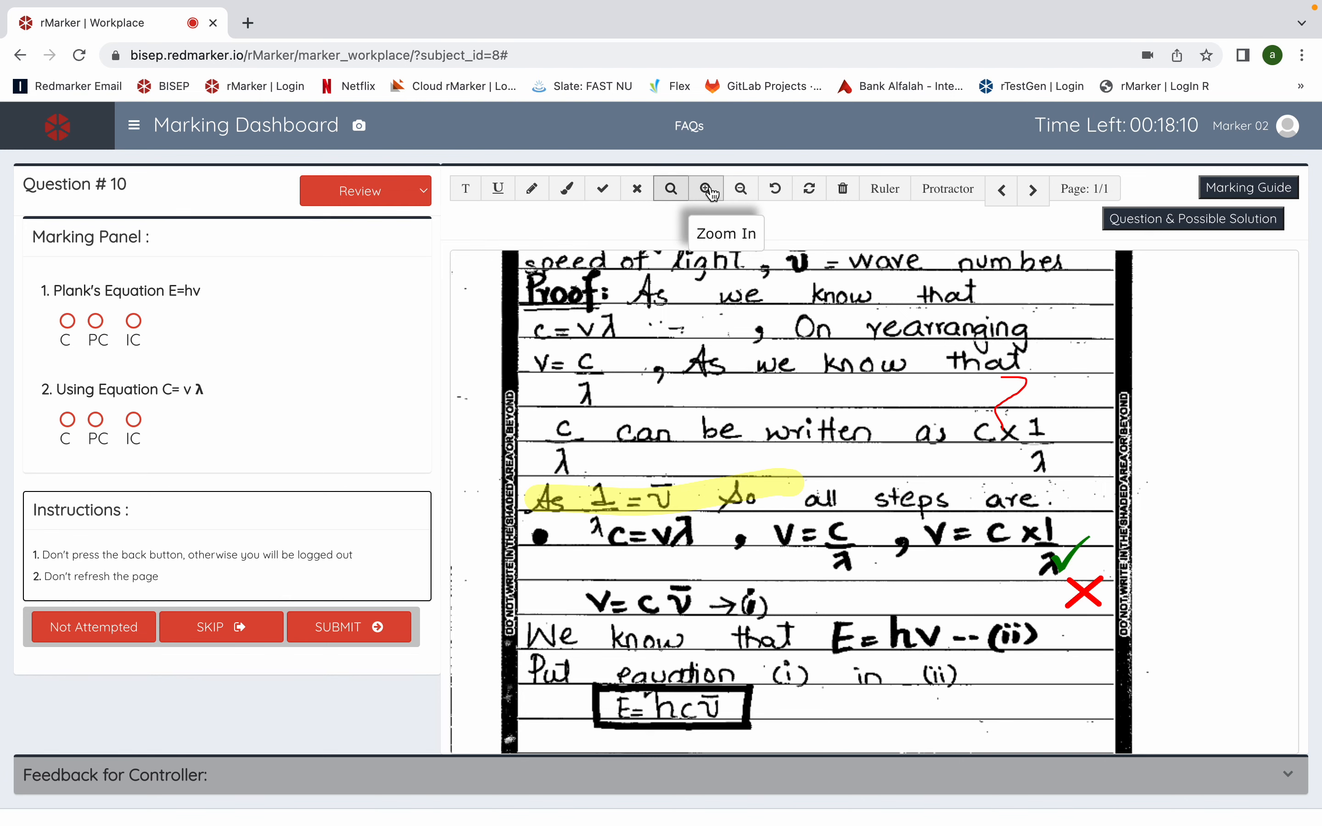
click(709, 190)
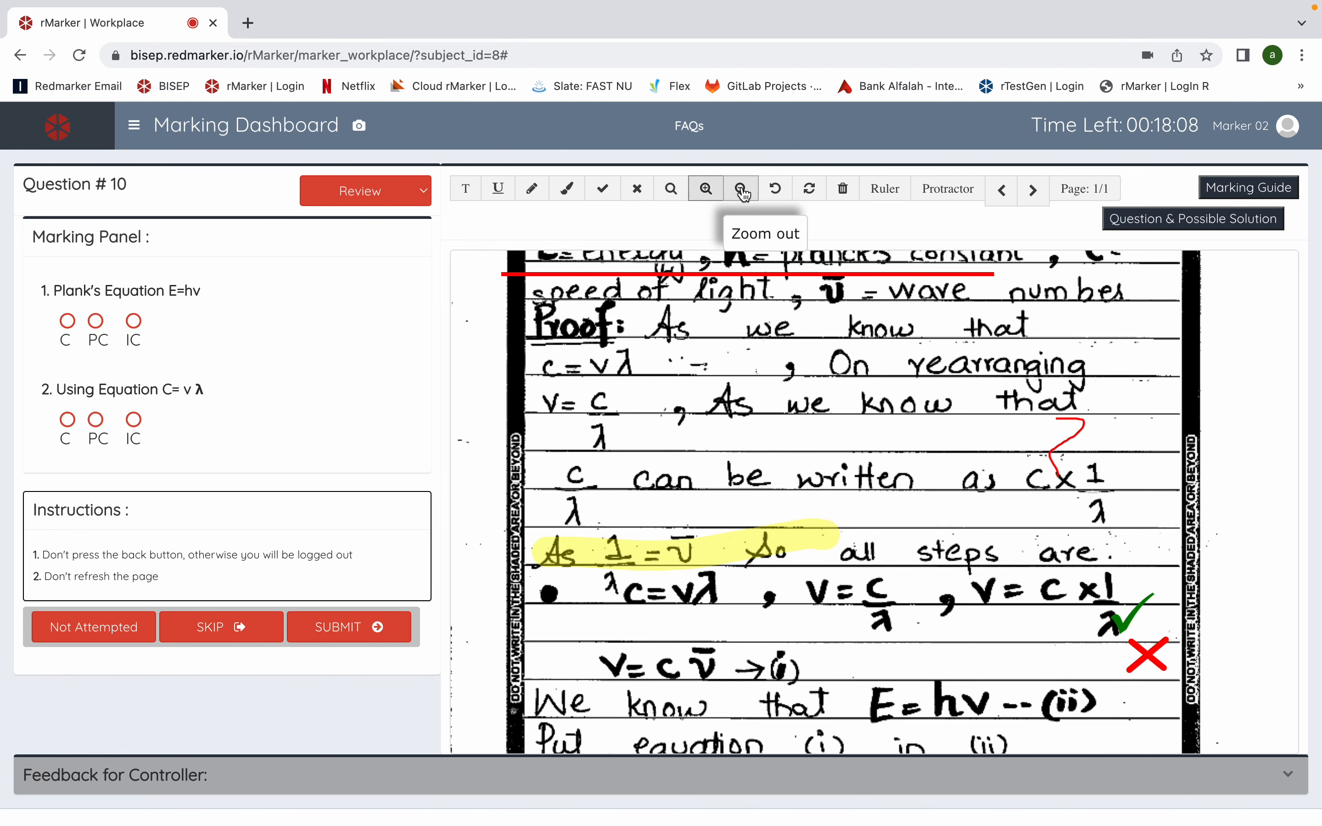
click(742, 192)
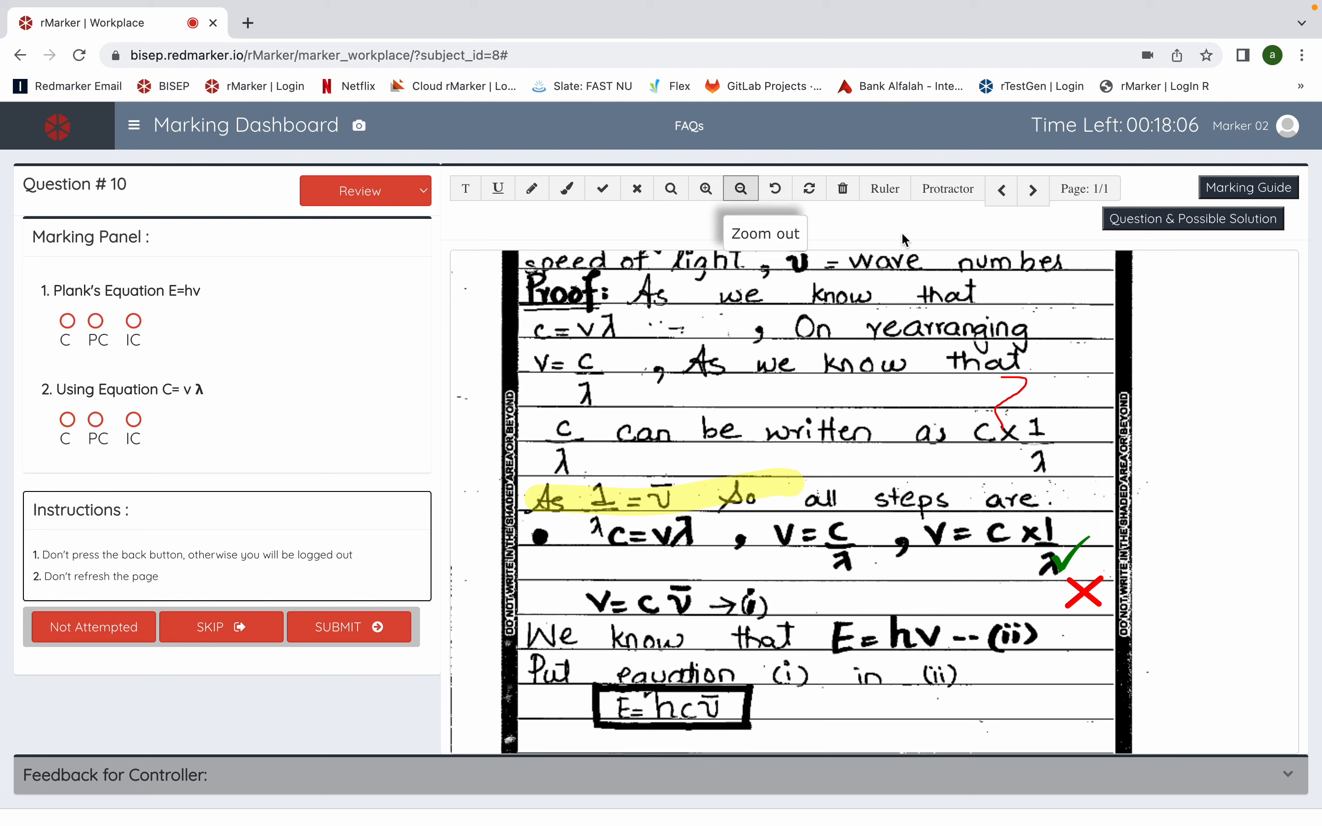
Turn the ruler on and off, and do the same with the protractor.
click(890, 197)
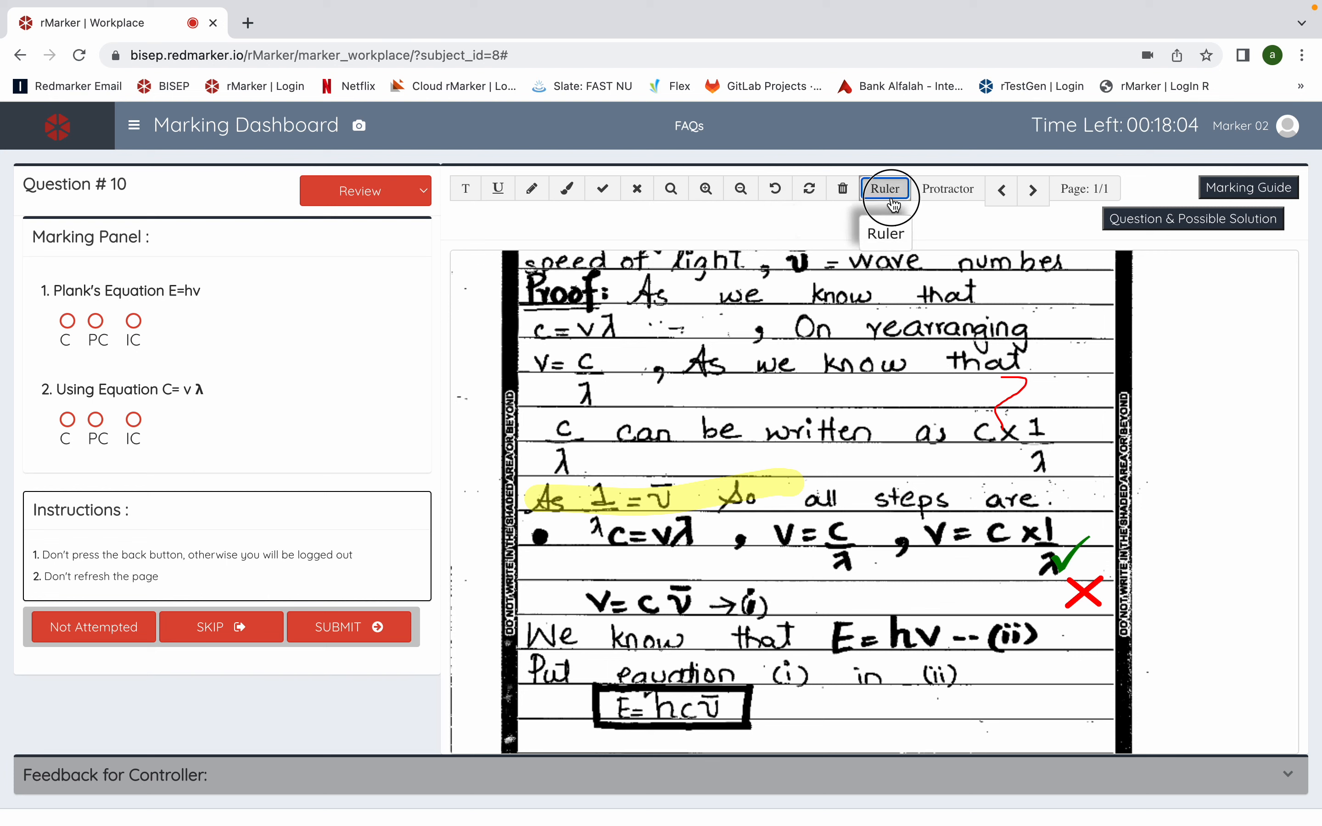
click(894, 205)
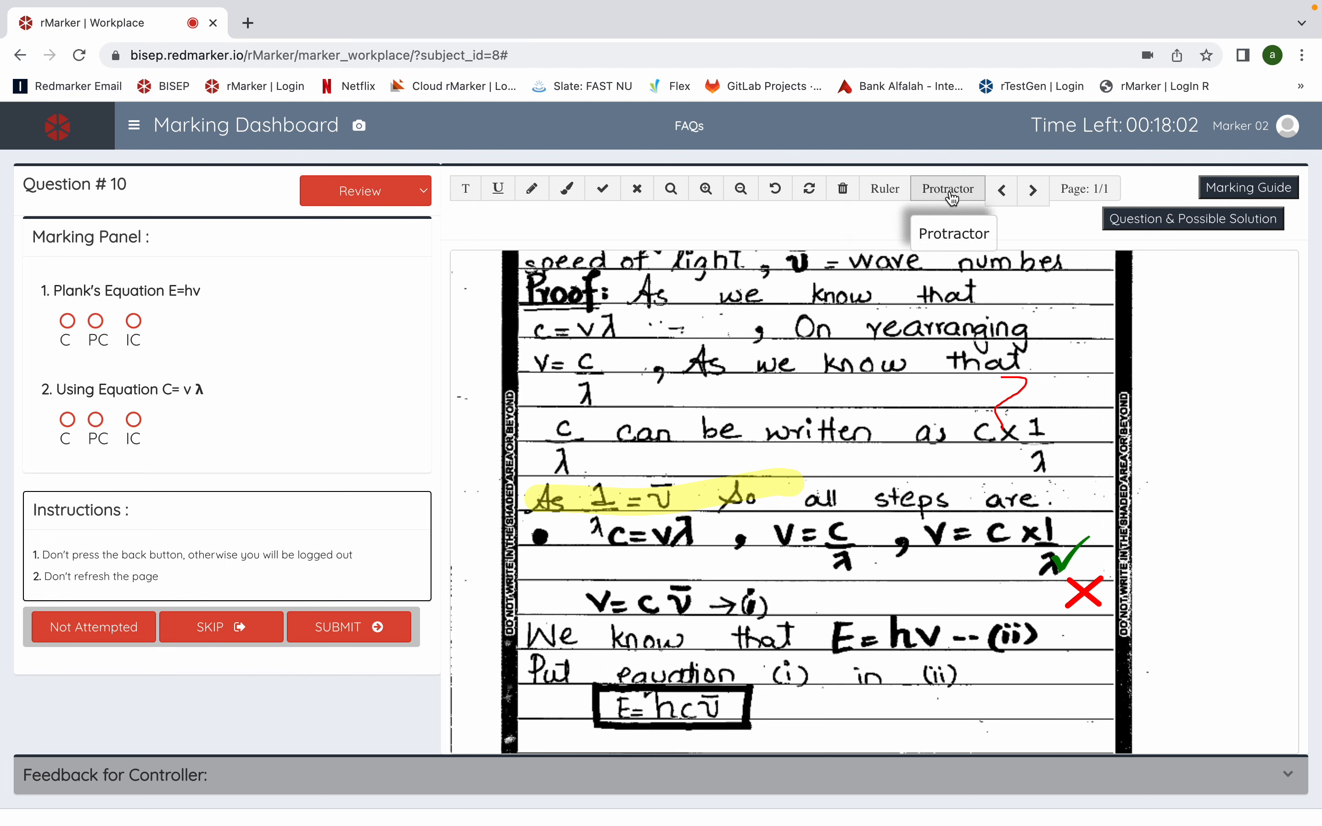
click(944, 189)
click(960, 196)
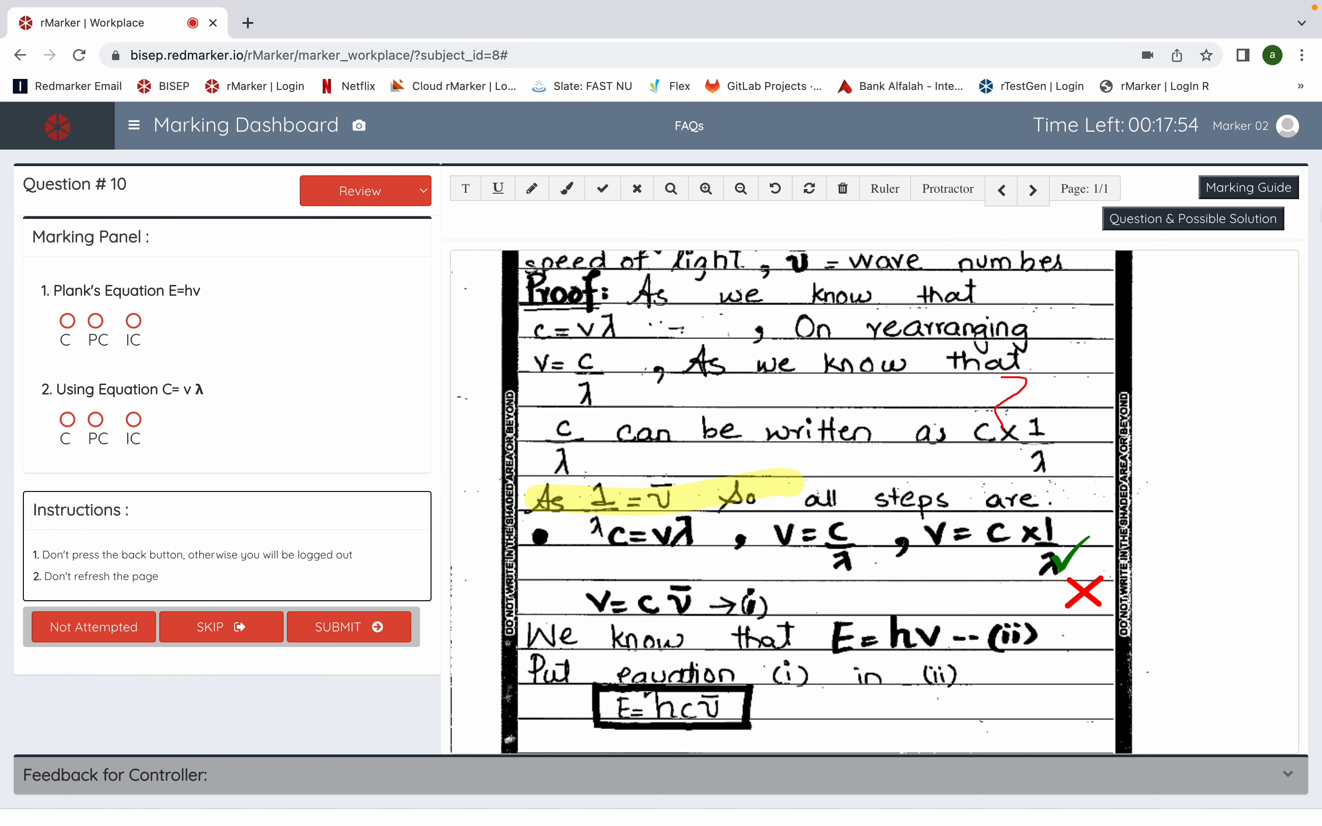
Recheck the marking rubrics for Question 10, hide them, and look over the annotated answer.
click(1284, 191)
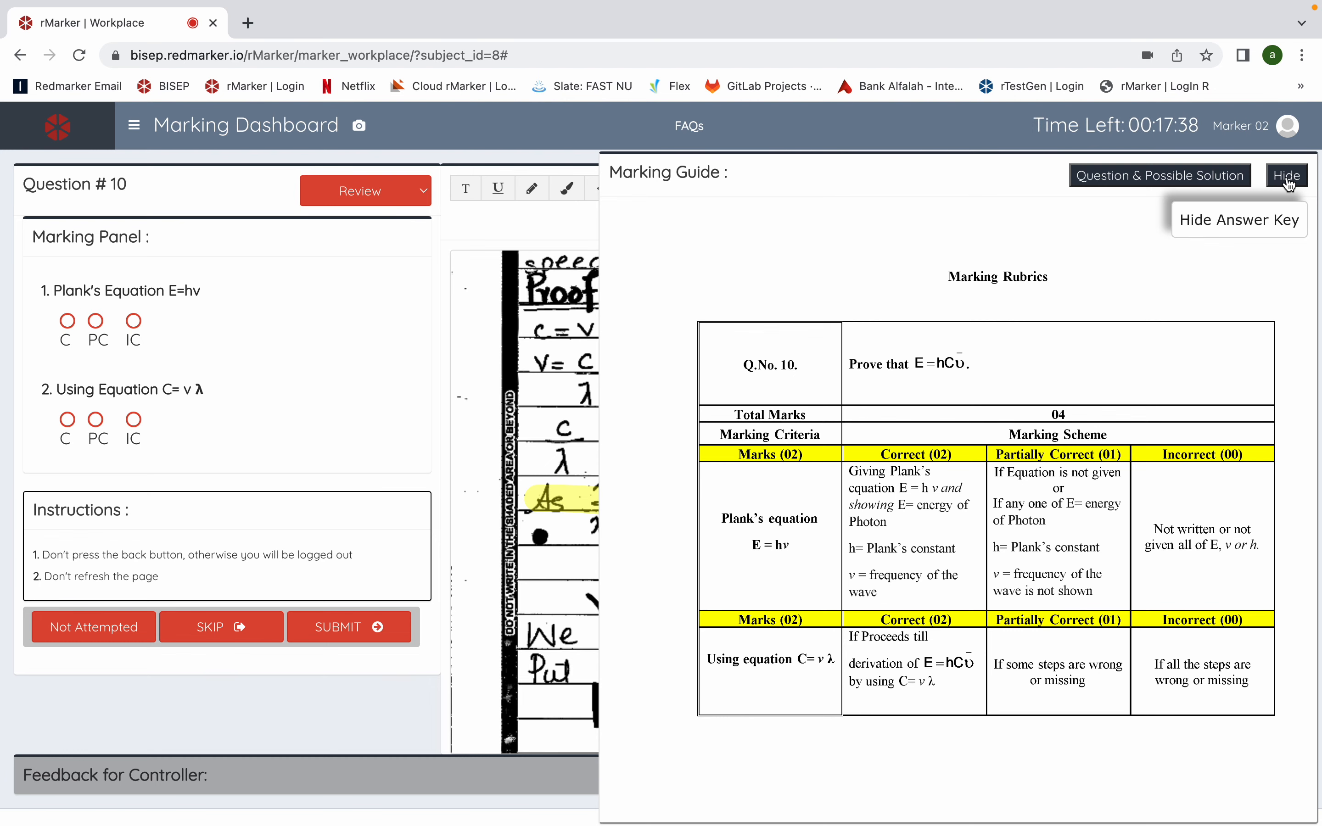
click(1287, 177)
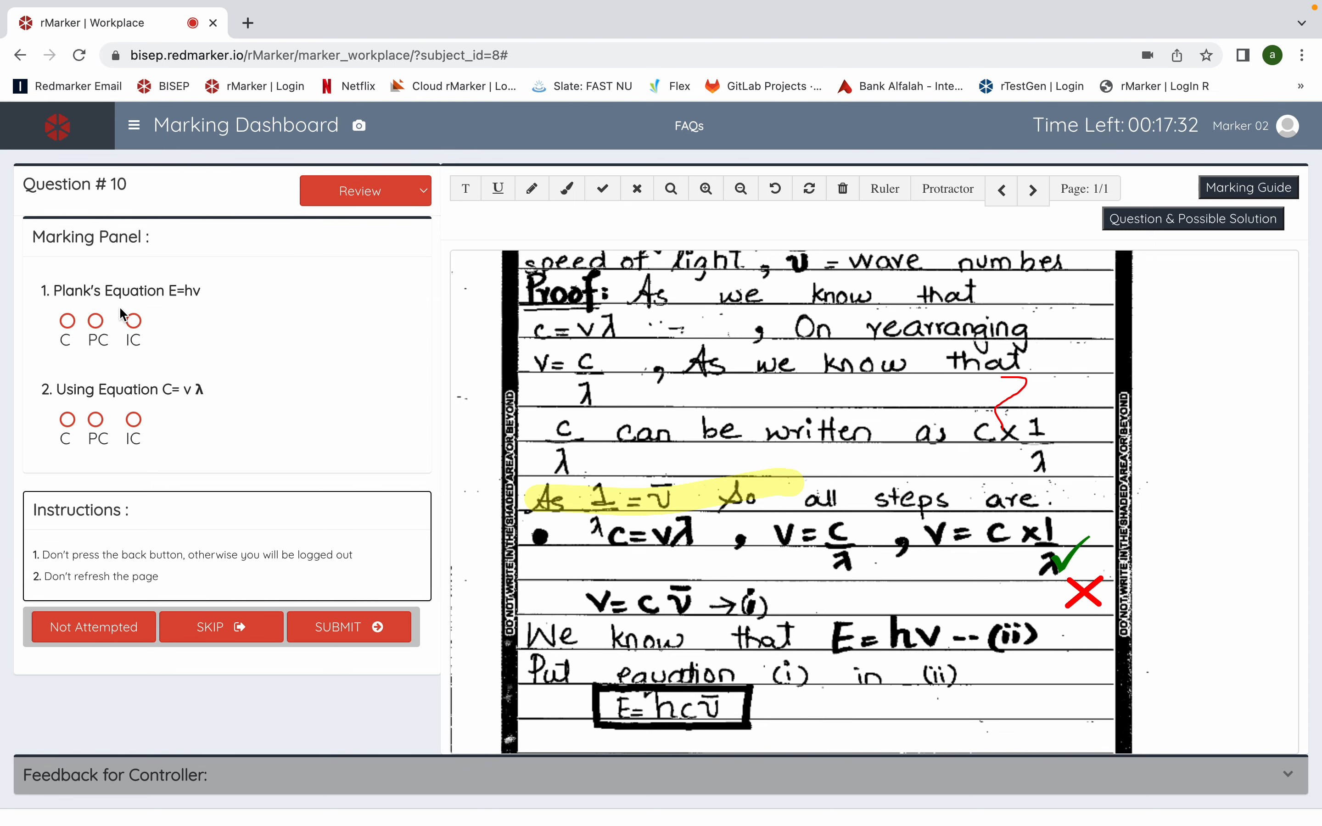
scroll(560, 411, up, 5)
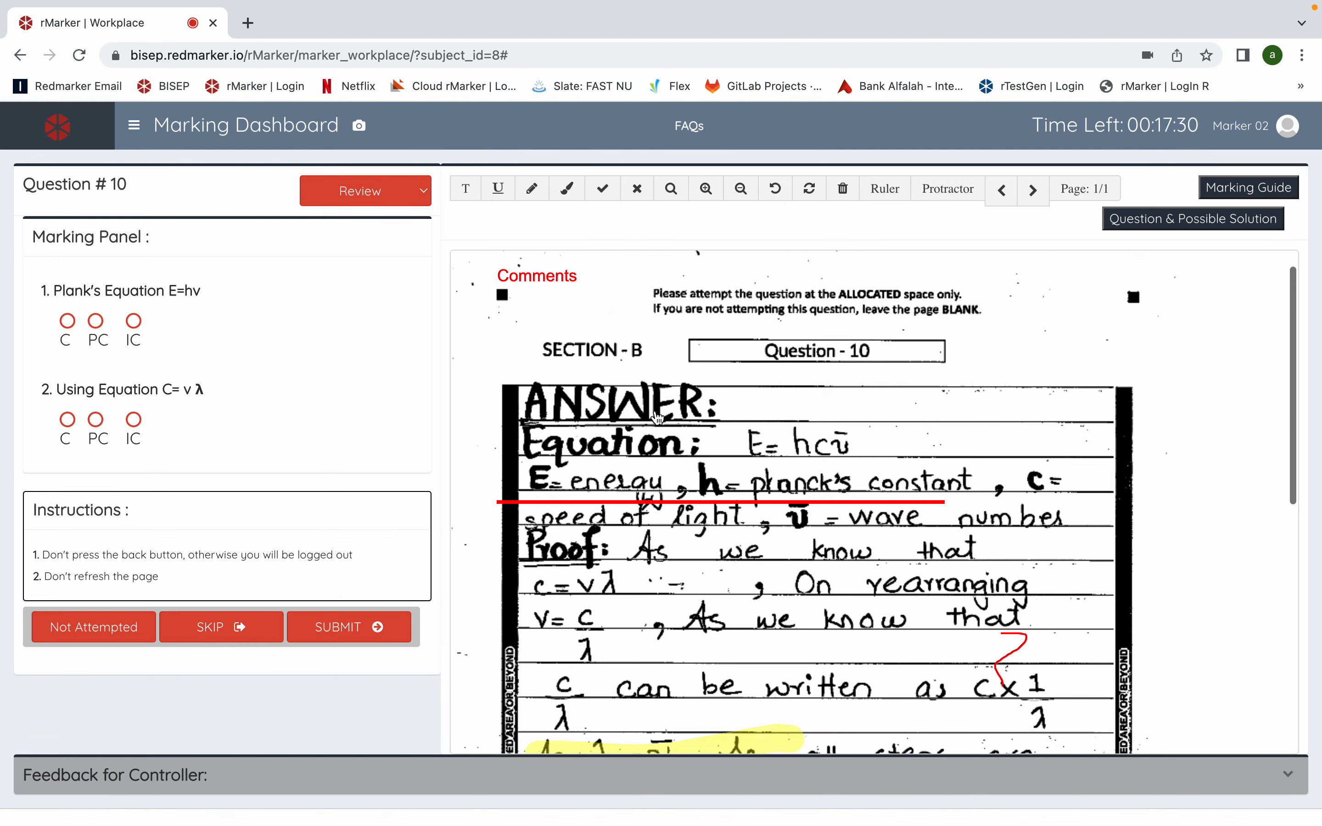
scroll(658, 418, down, 3)
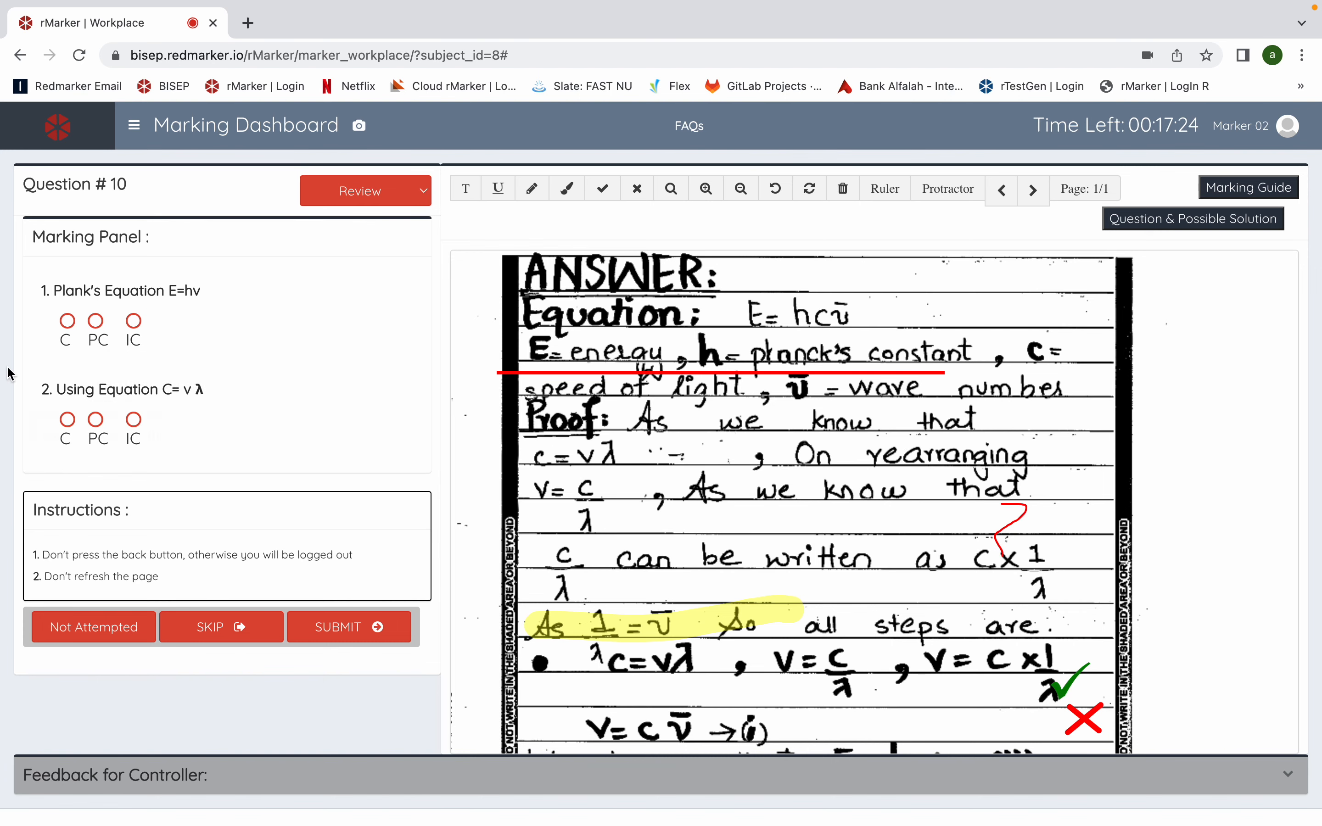
Mark the Plank's Equation criterion as partially correct and the Using Equation C = v λ criterion as correct.
click(95, 323)
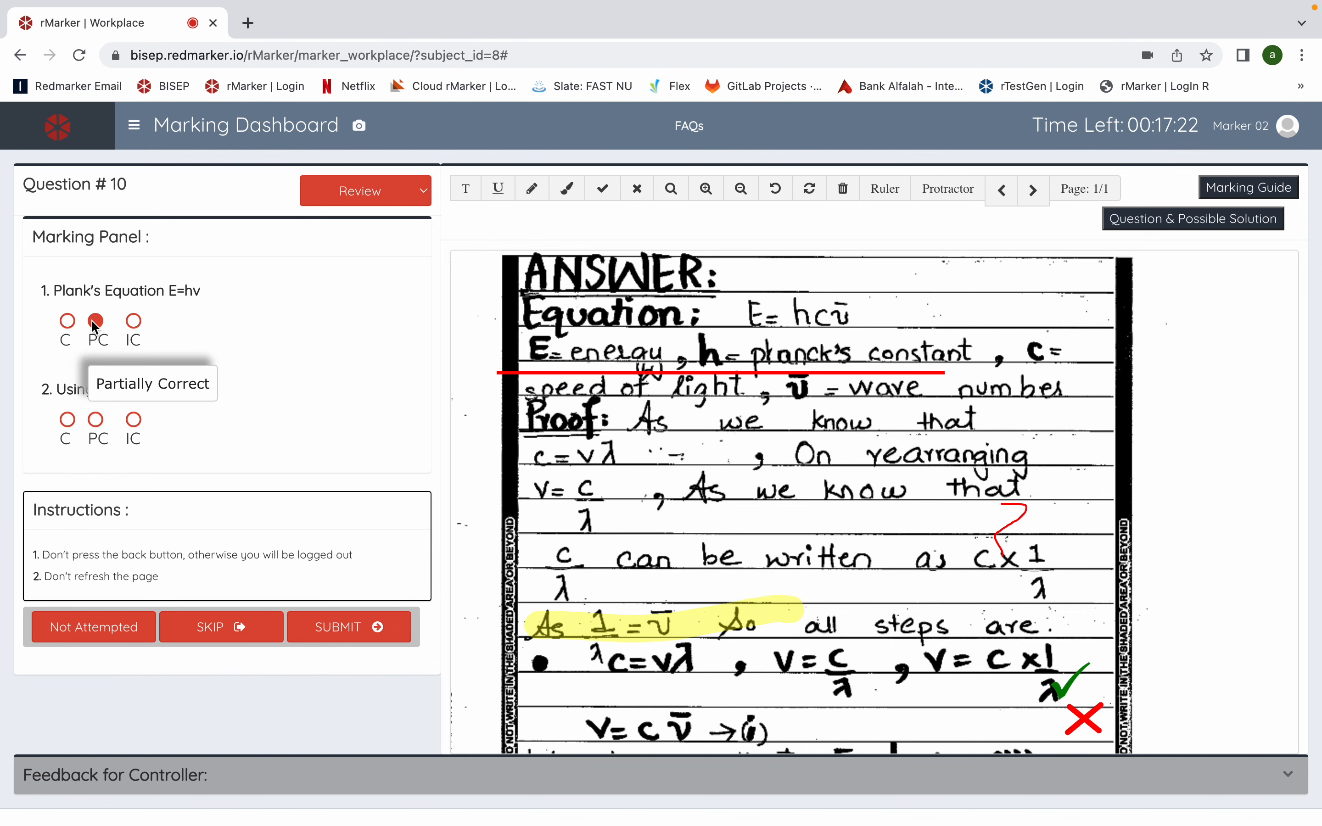
scroll(227, 368, down, 1)
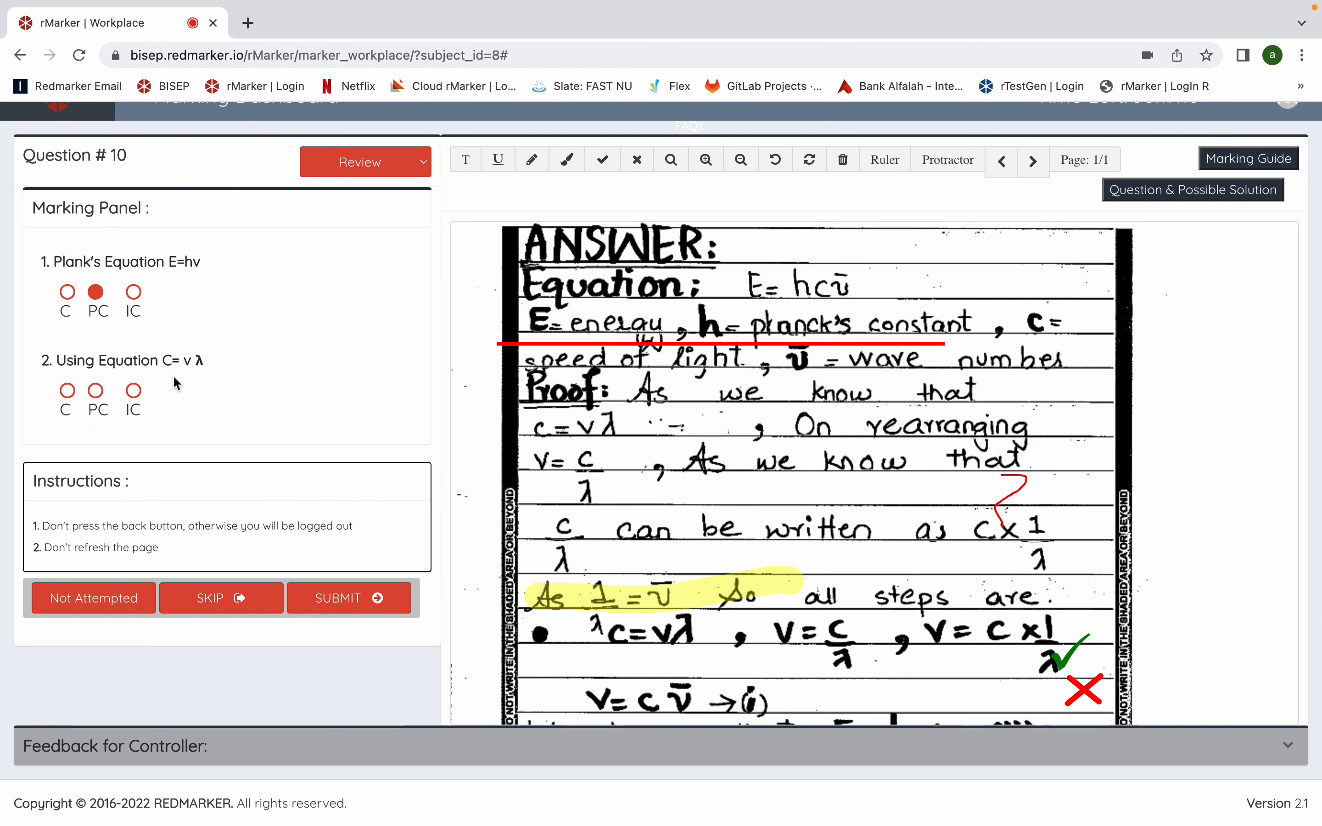
click(69, 390)
Submit the marks for Question 10 and confirm moving to the next question.
scroll(622, 534, up, 1)
scroll(623, 534, down, 8)
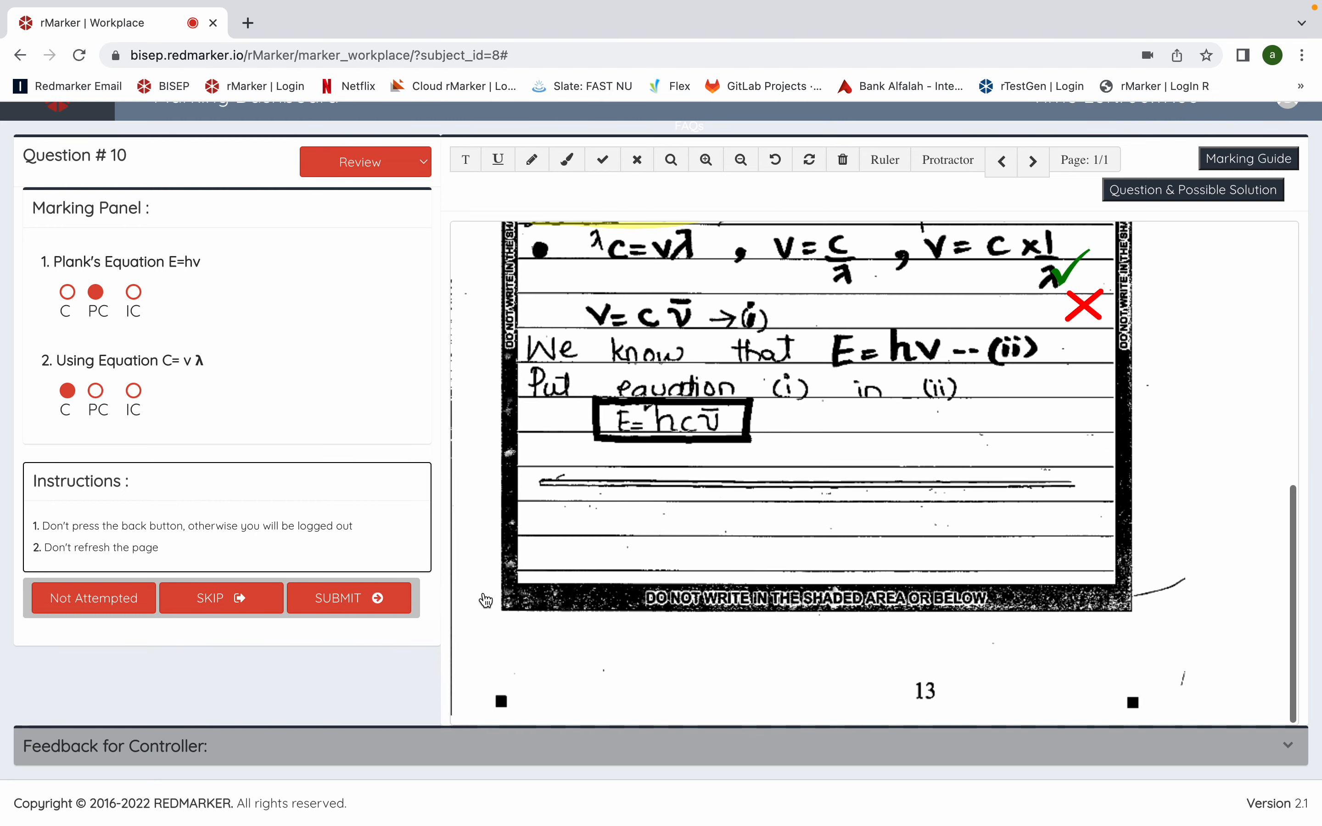
click(363, 598)
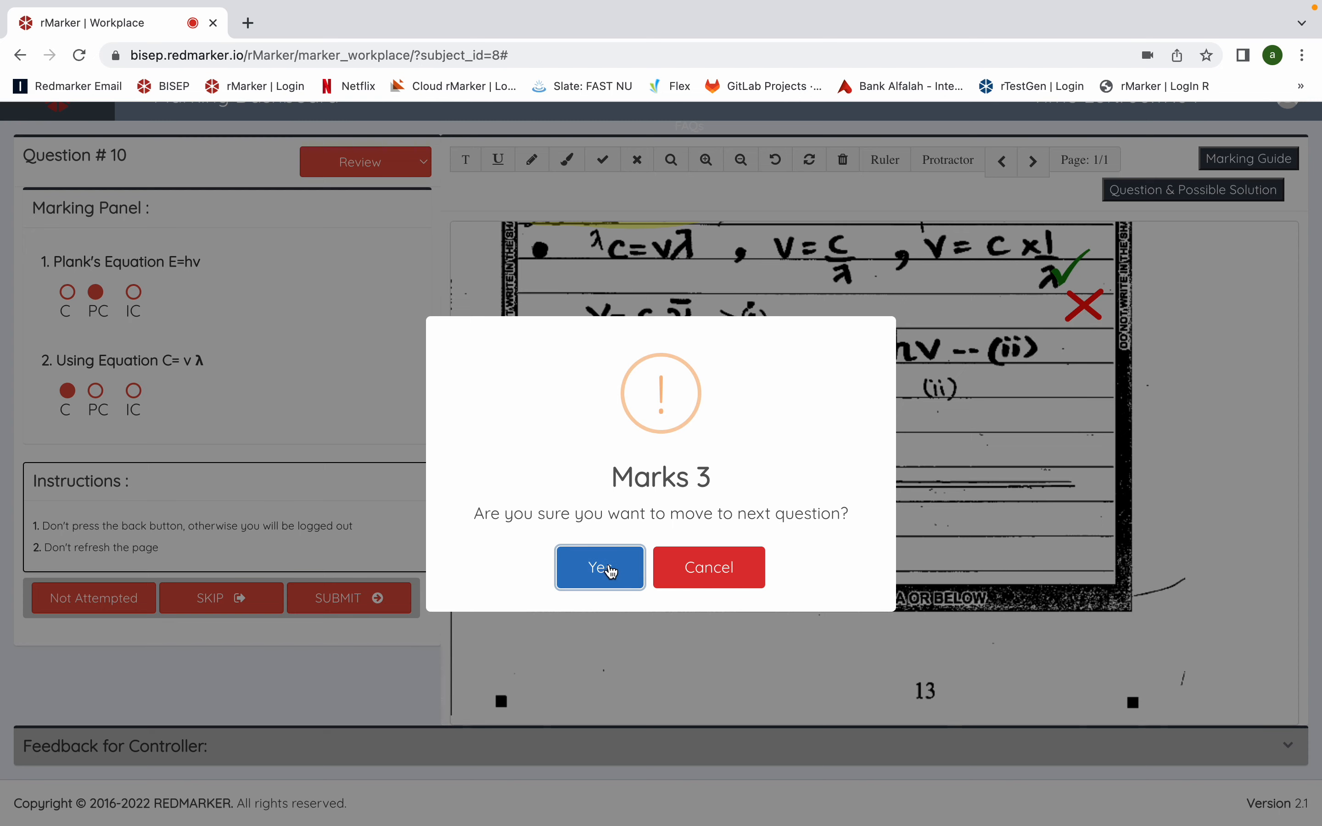
click(597, 580)
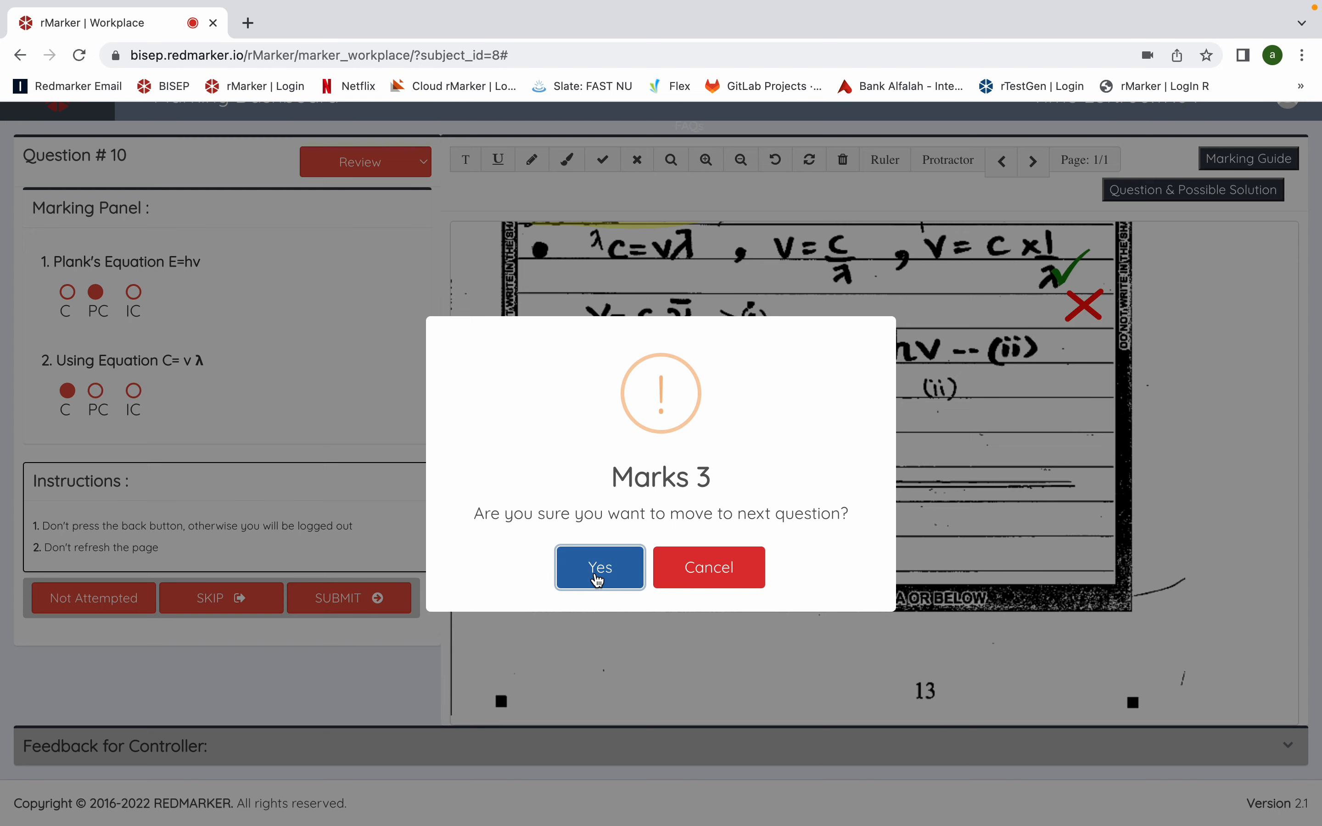
Move on to the next script, look over its answer page, and submit it as Not Attempted.
click(597, 580)
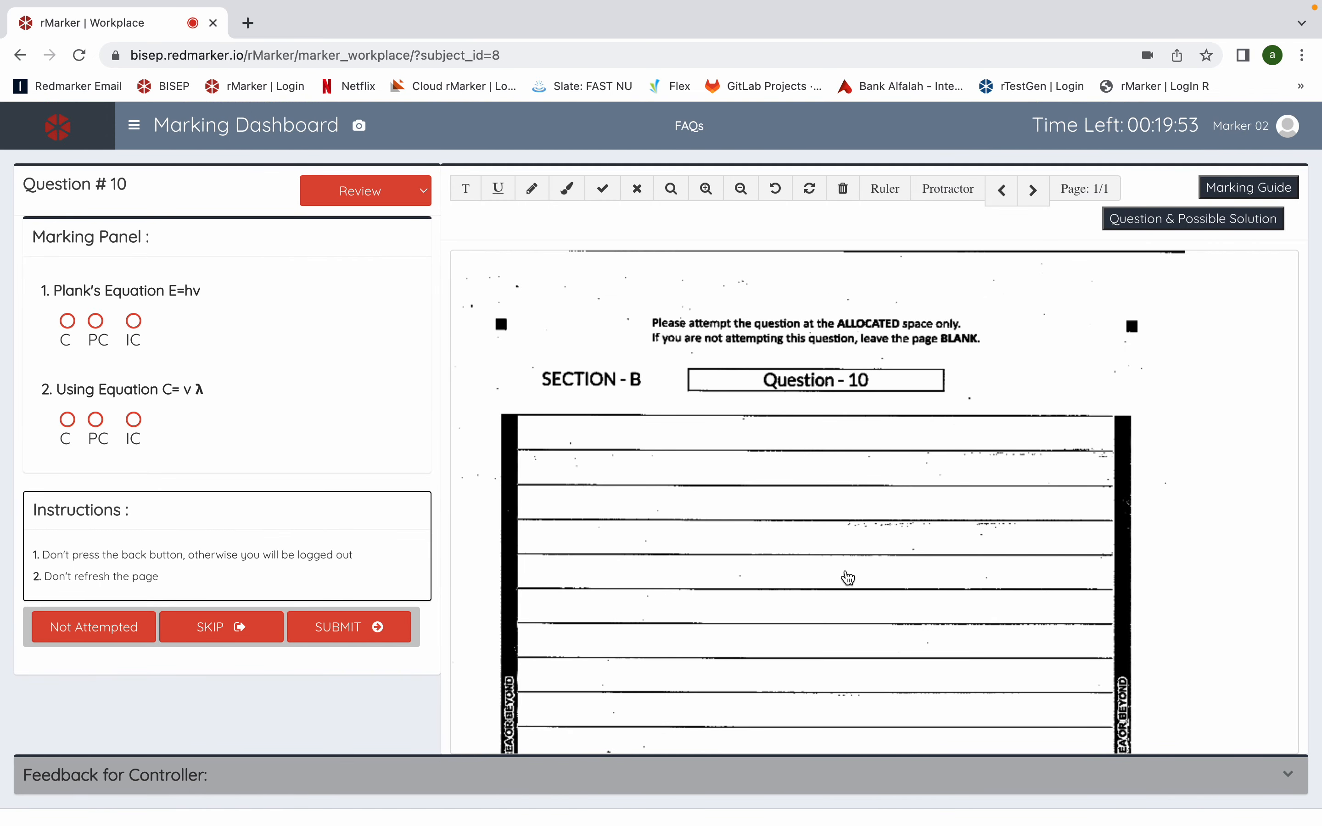
scroll(848, 578, down, 10)
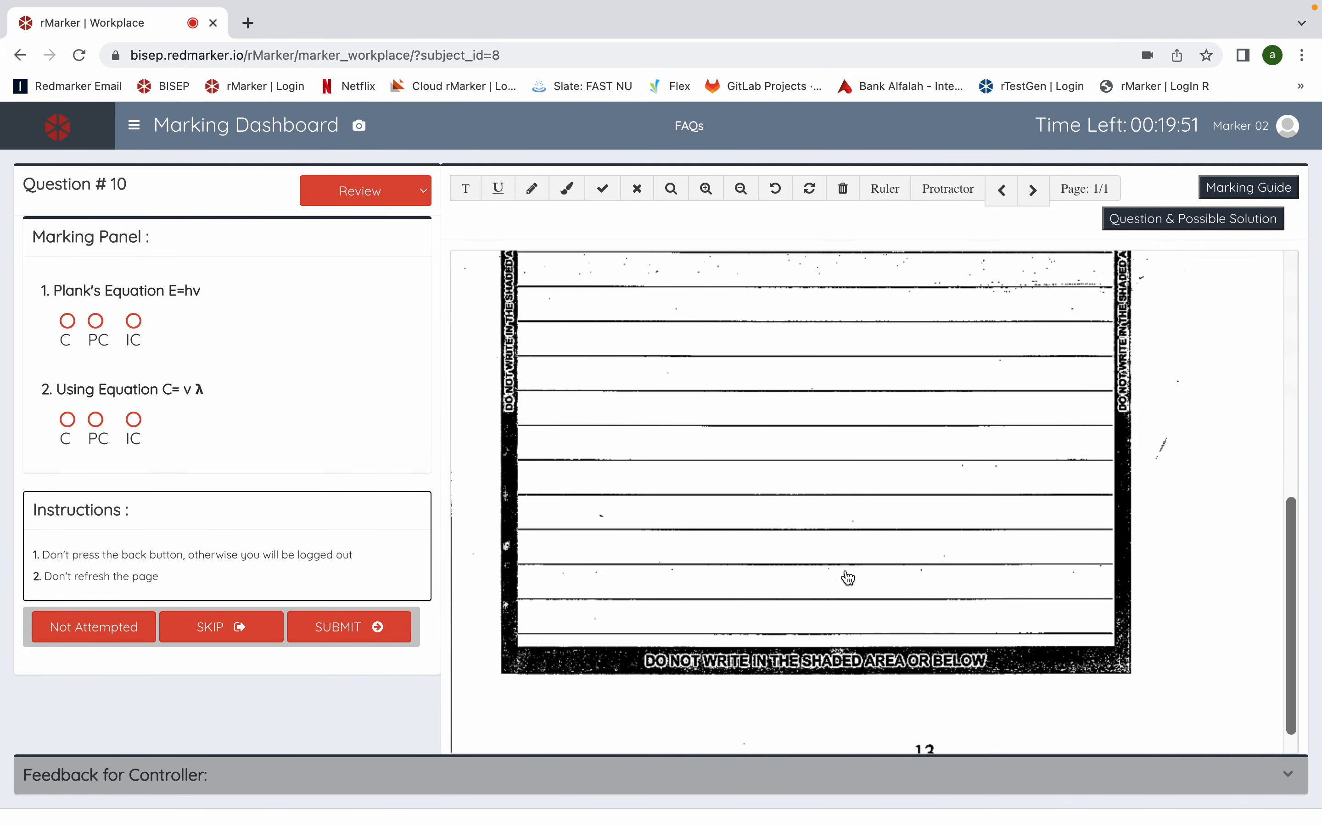
scroll(848, 578, up, 10)
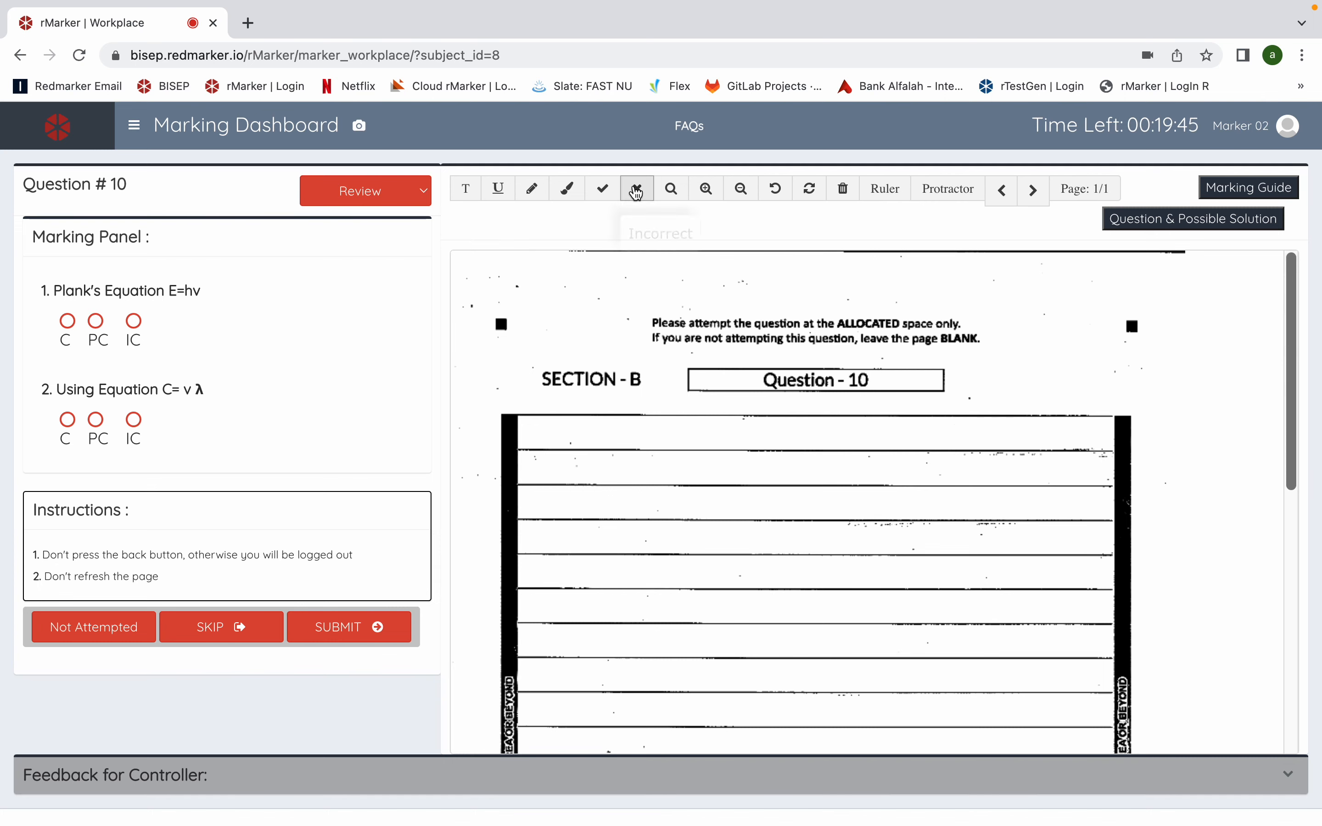
click(637, 189)
scroll(563, 399, down, 3)
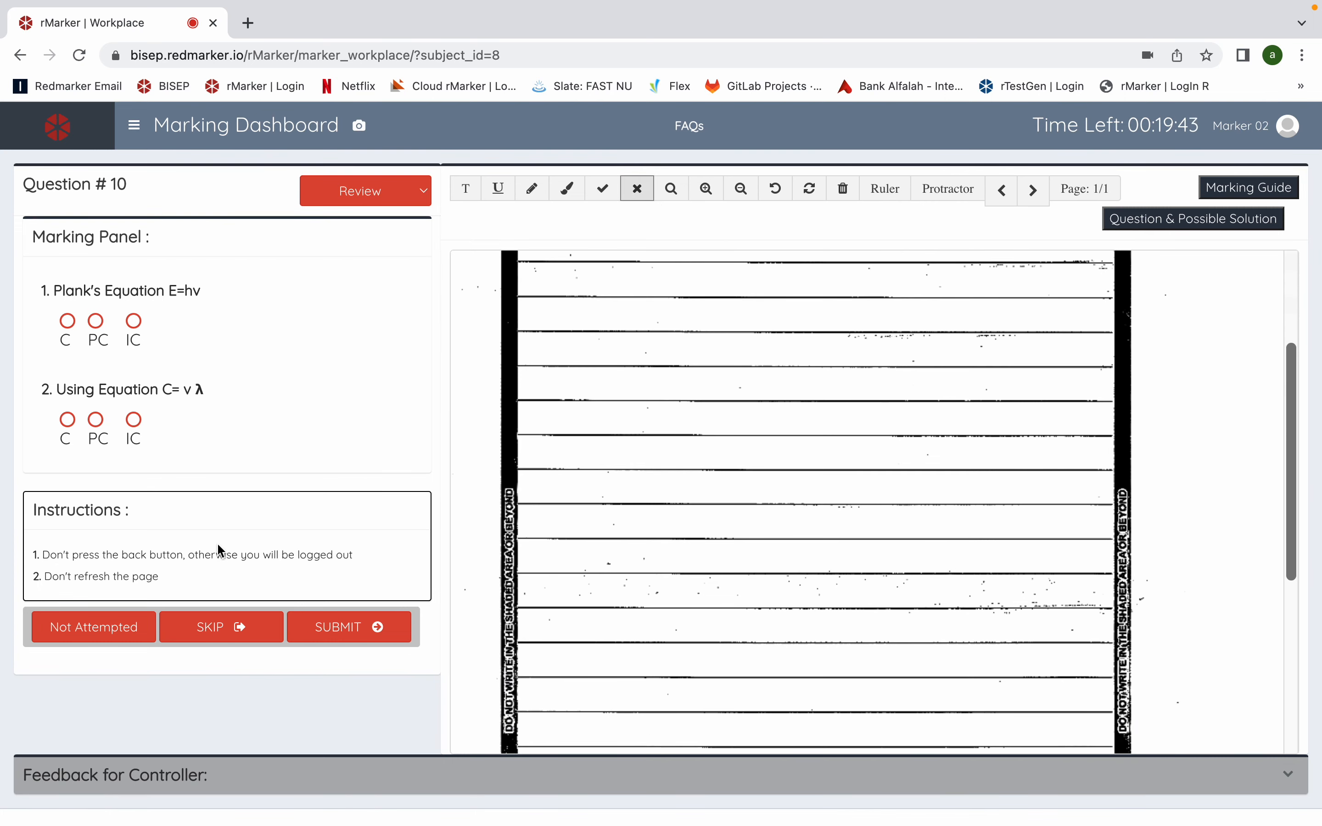
click(114, 629)
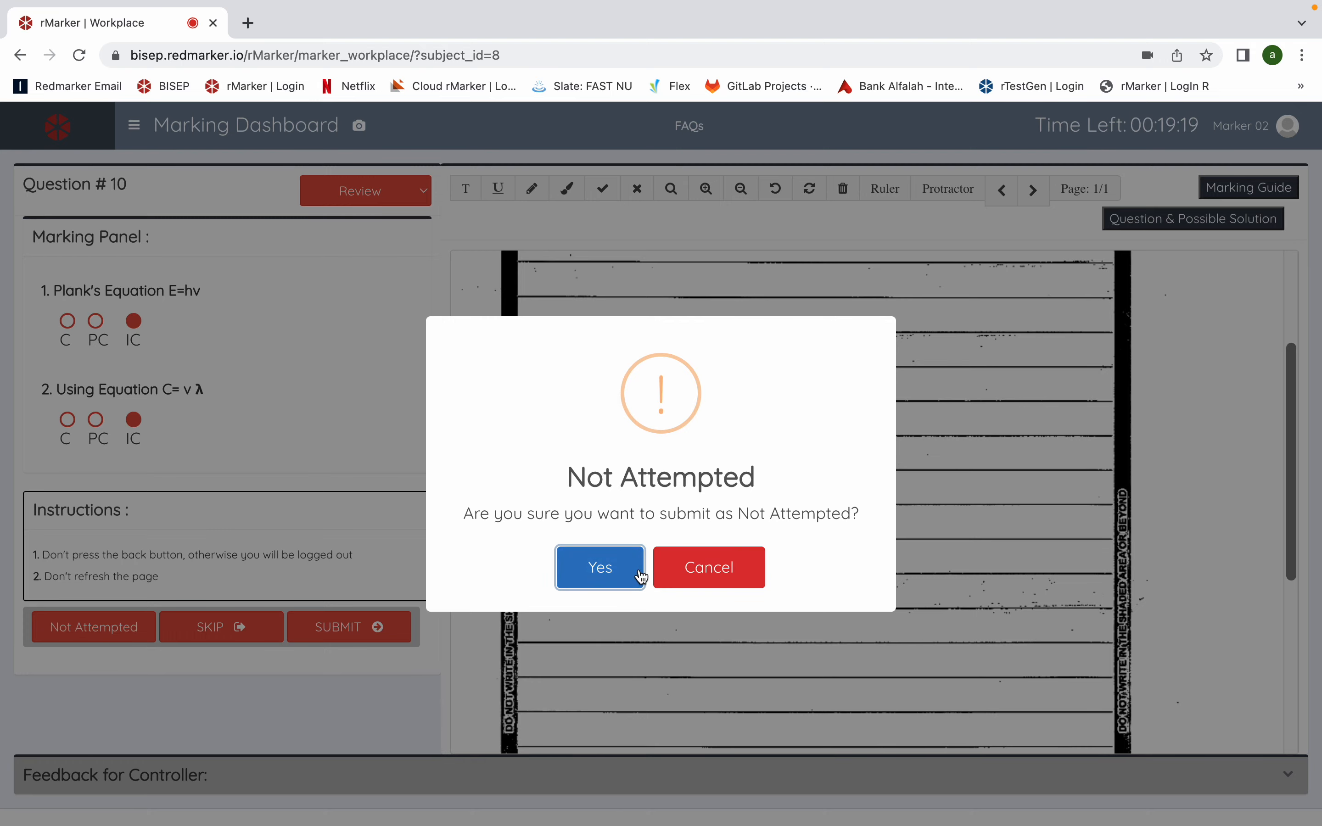
click(613, 578)
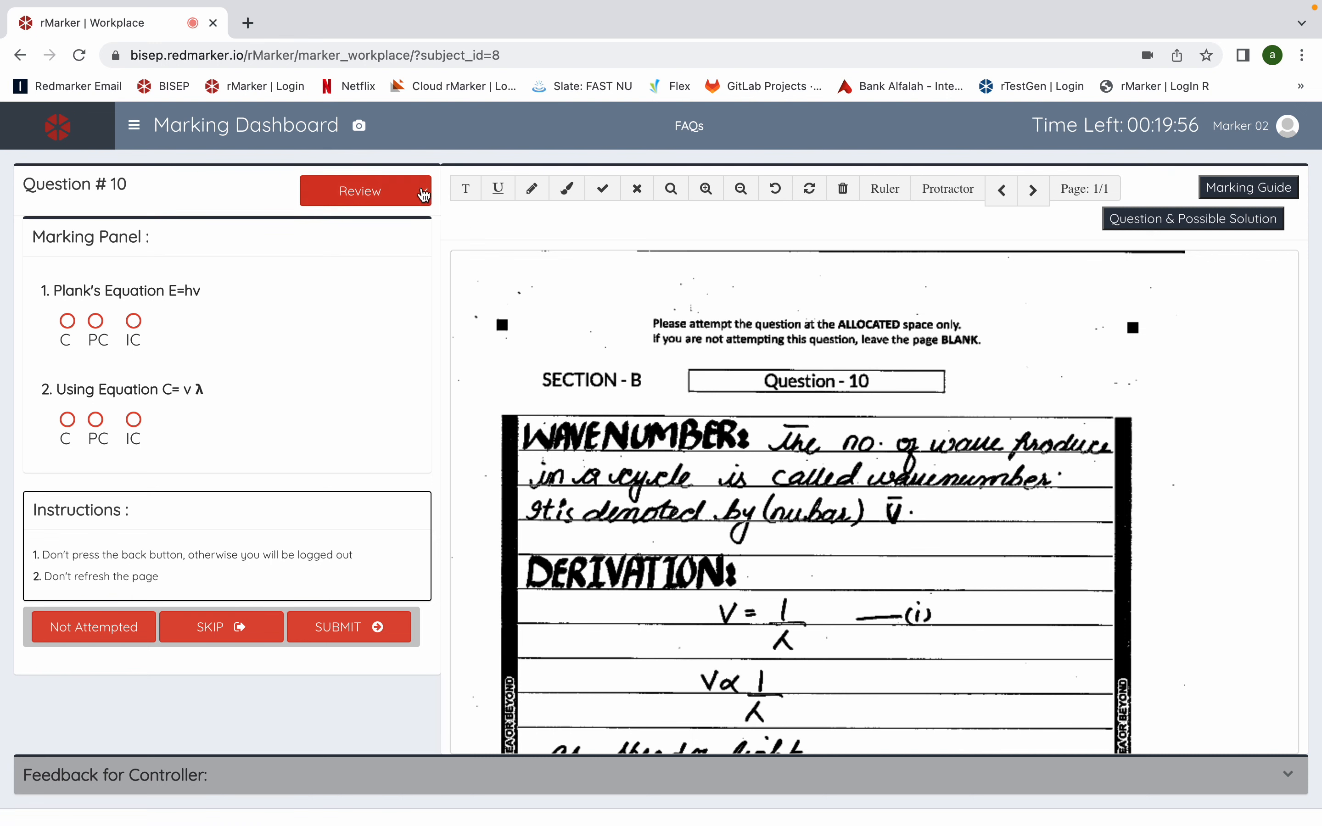
Reopen a previously marked Question 10 script for review and look over its annotated answer.
click(425, 197)
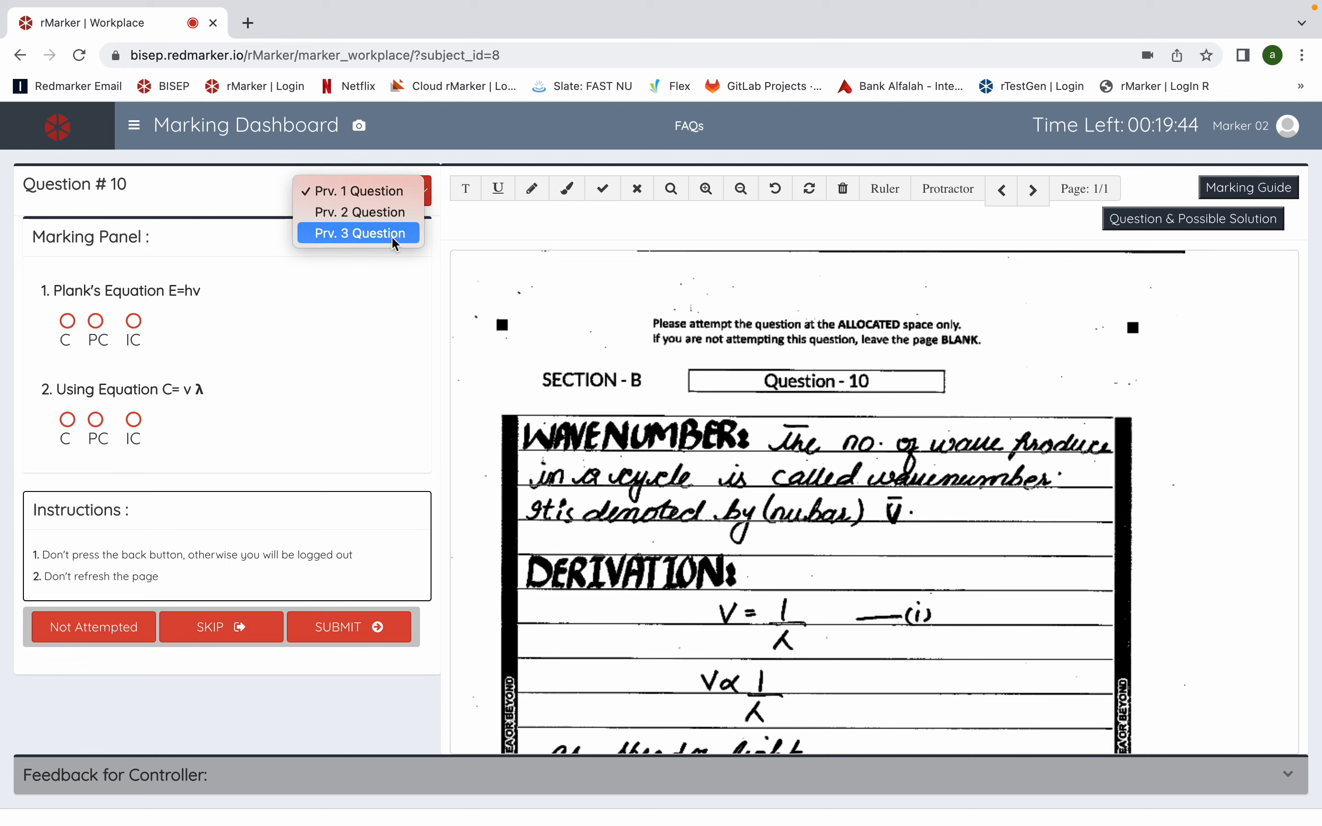
click(386, 194)
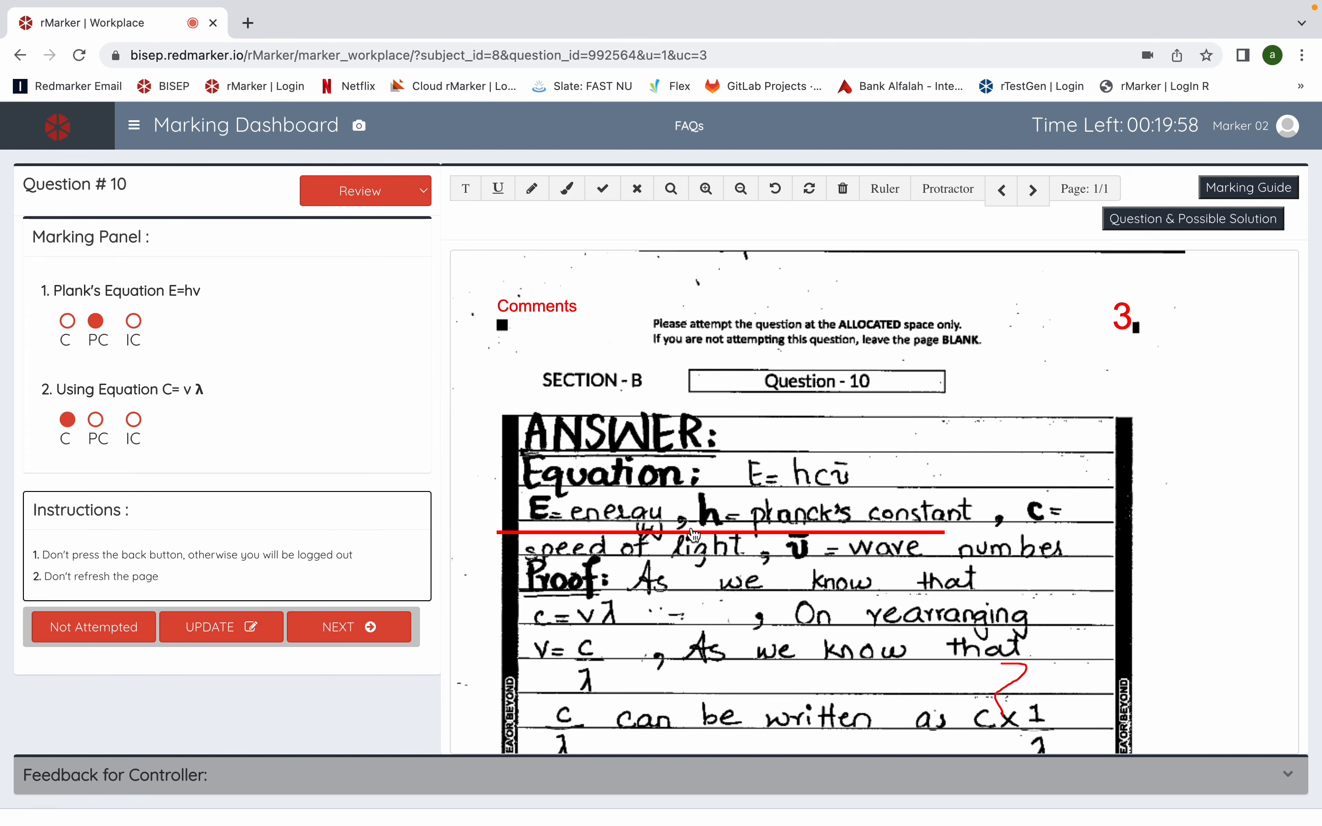
scroll(753, 616, down, 5)
scroll(753, 616, up, 2)
scroll(753, 617, up, 3)
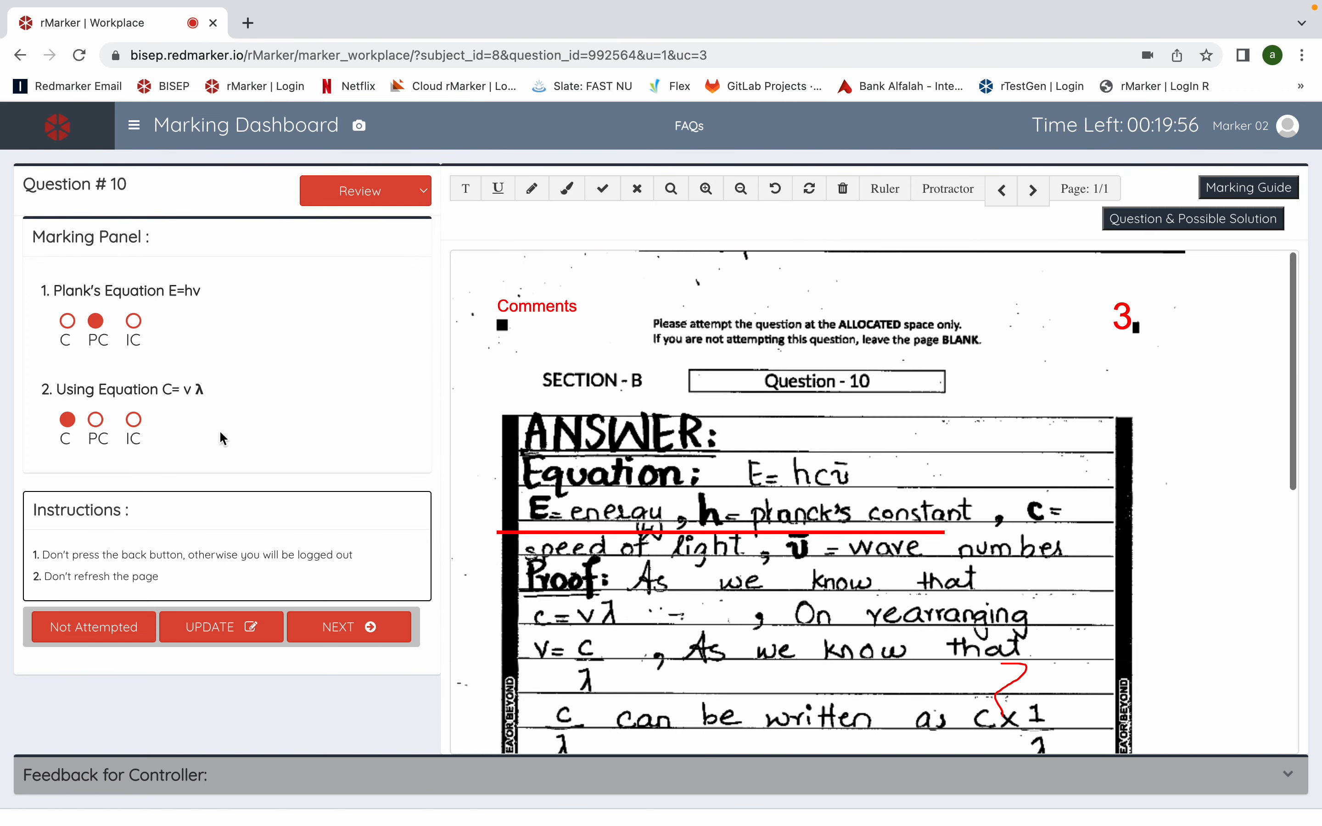
Change the Using Equation C = v λ criterion to partially correct, update the marks and confirm moving to the next question.
click(96, 420)
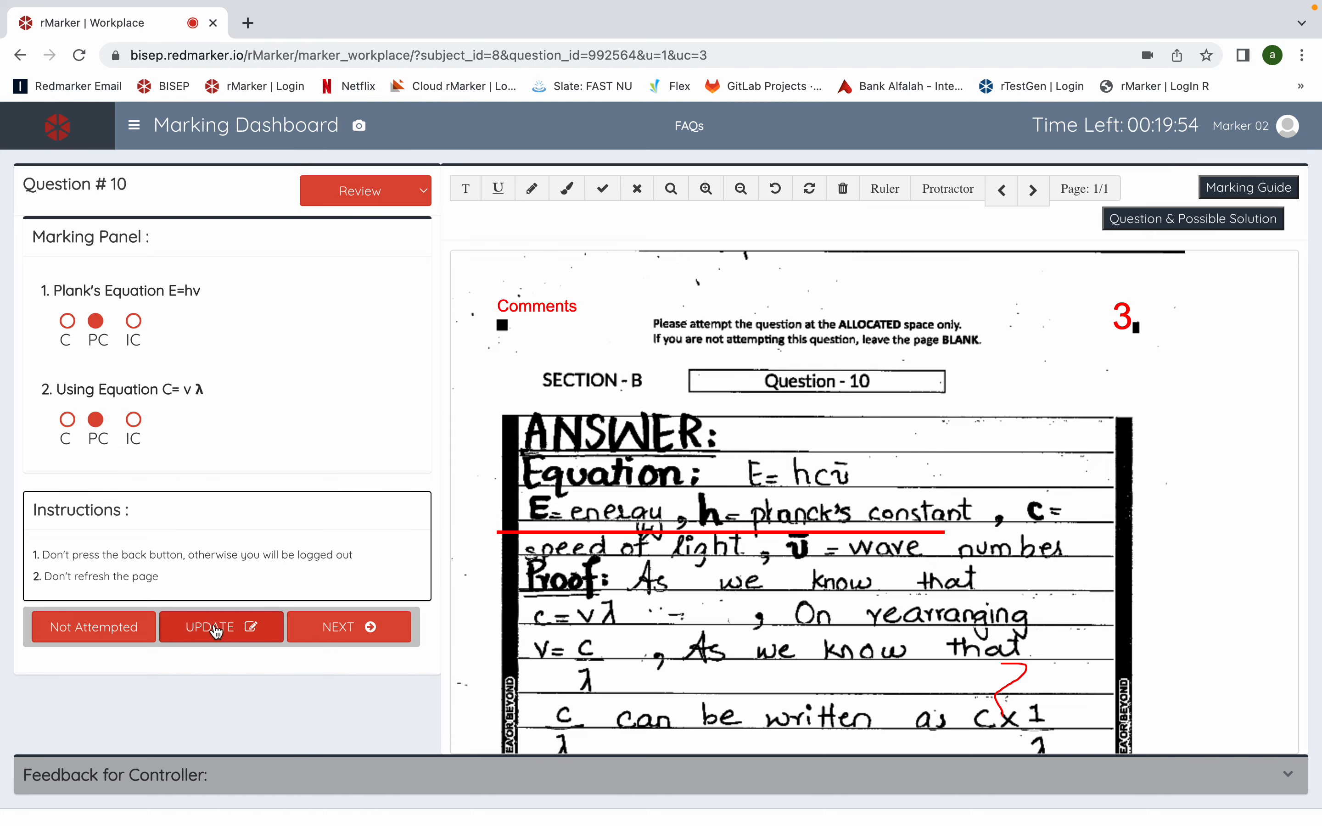
click(209, 629)
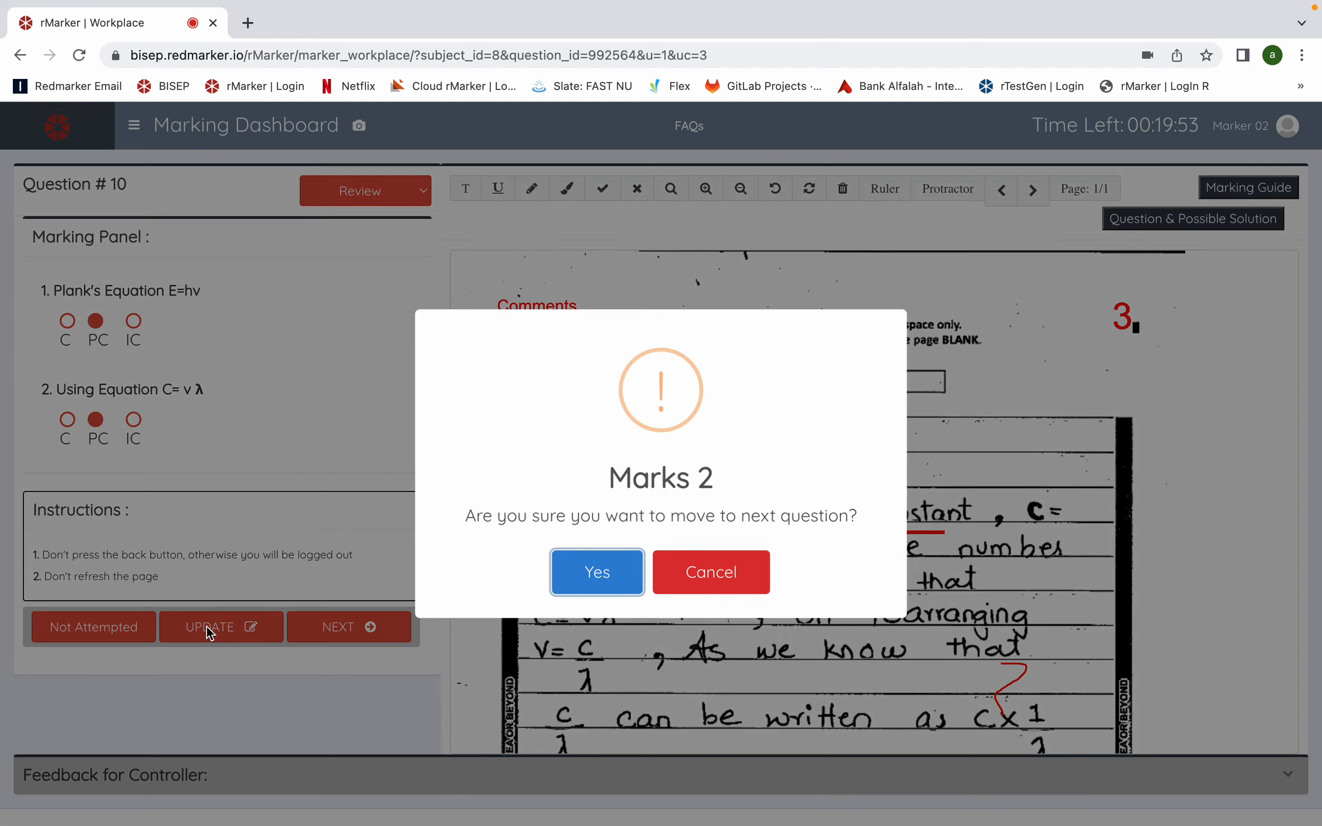
click(598, 578)
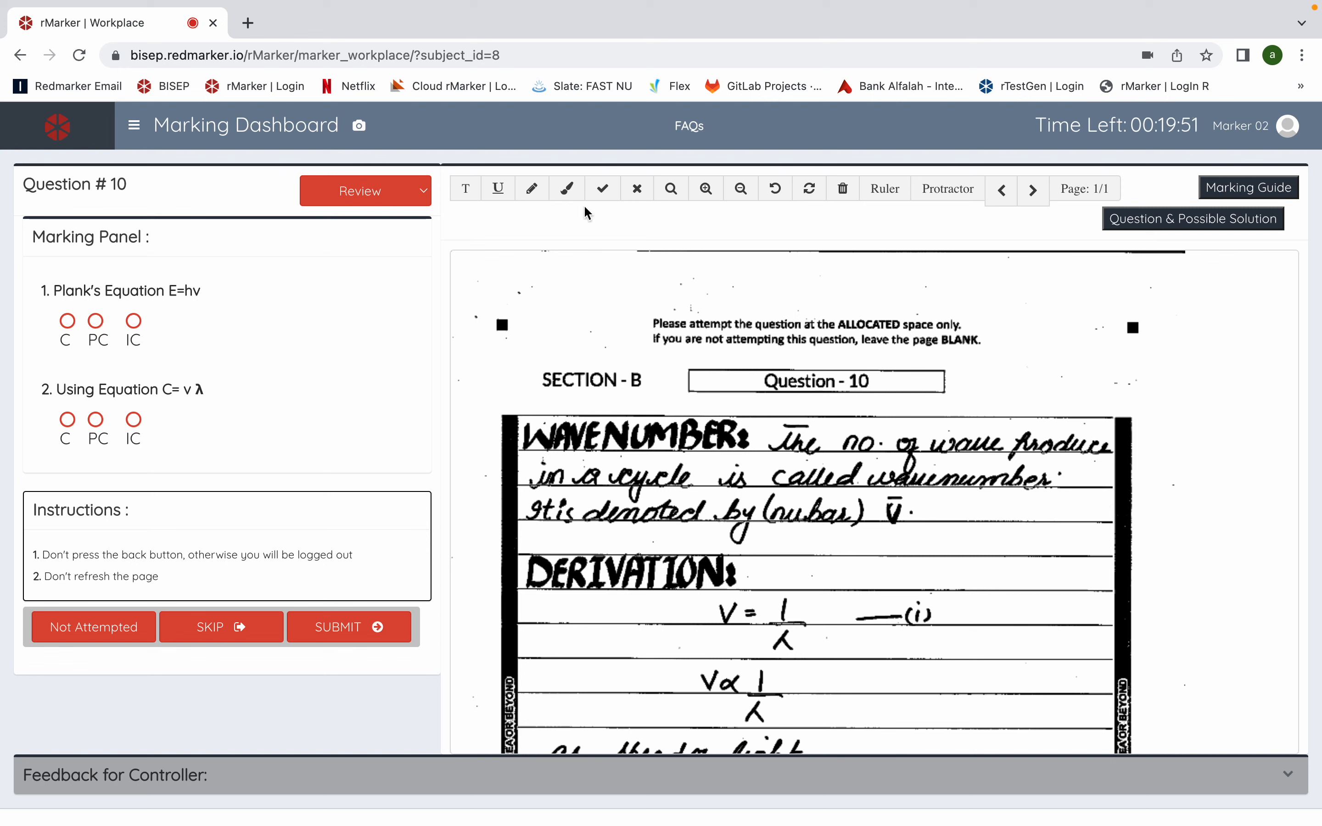
Place a green tick on the first line of the wavenumber definition and a red cross on the second line.
click(498, 189)
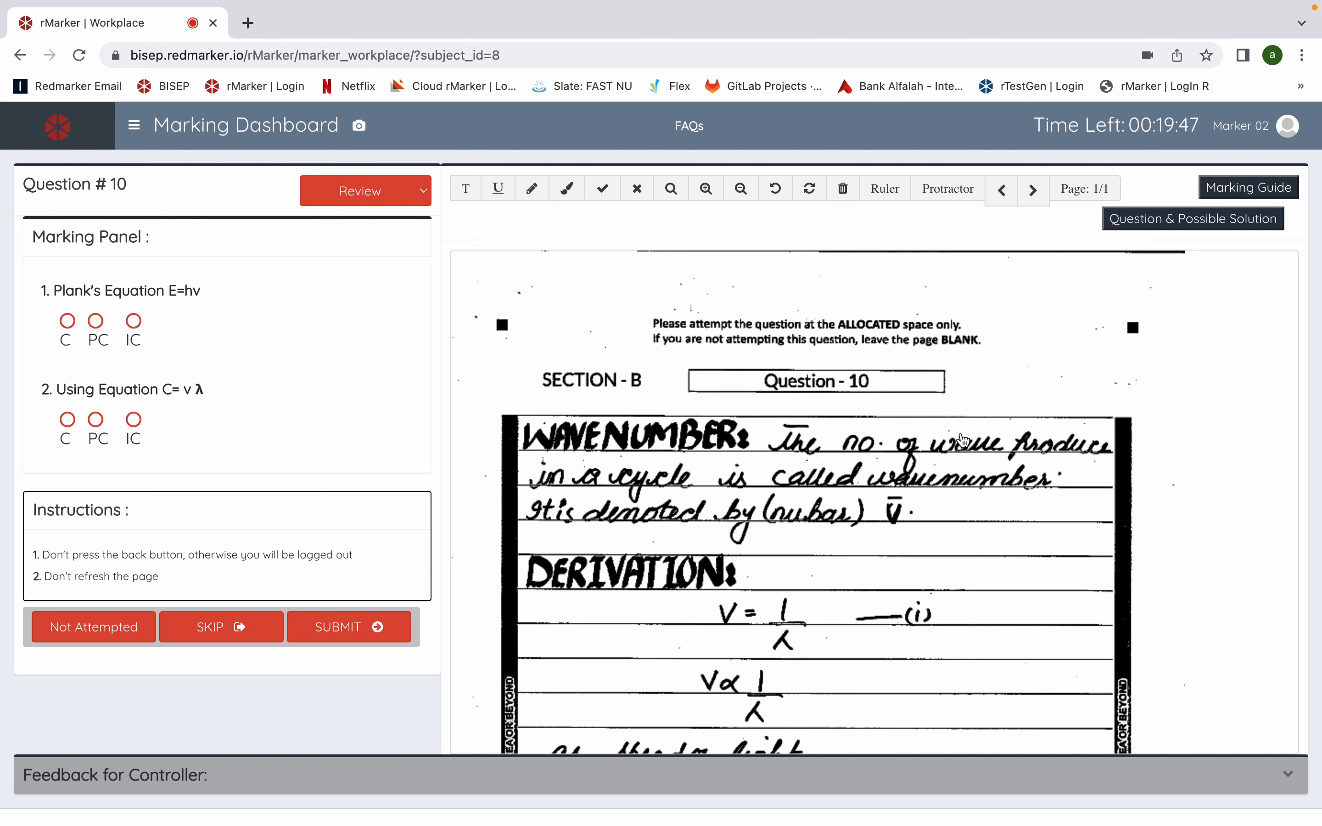
click(963, 439)
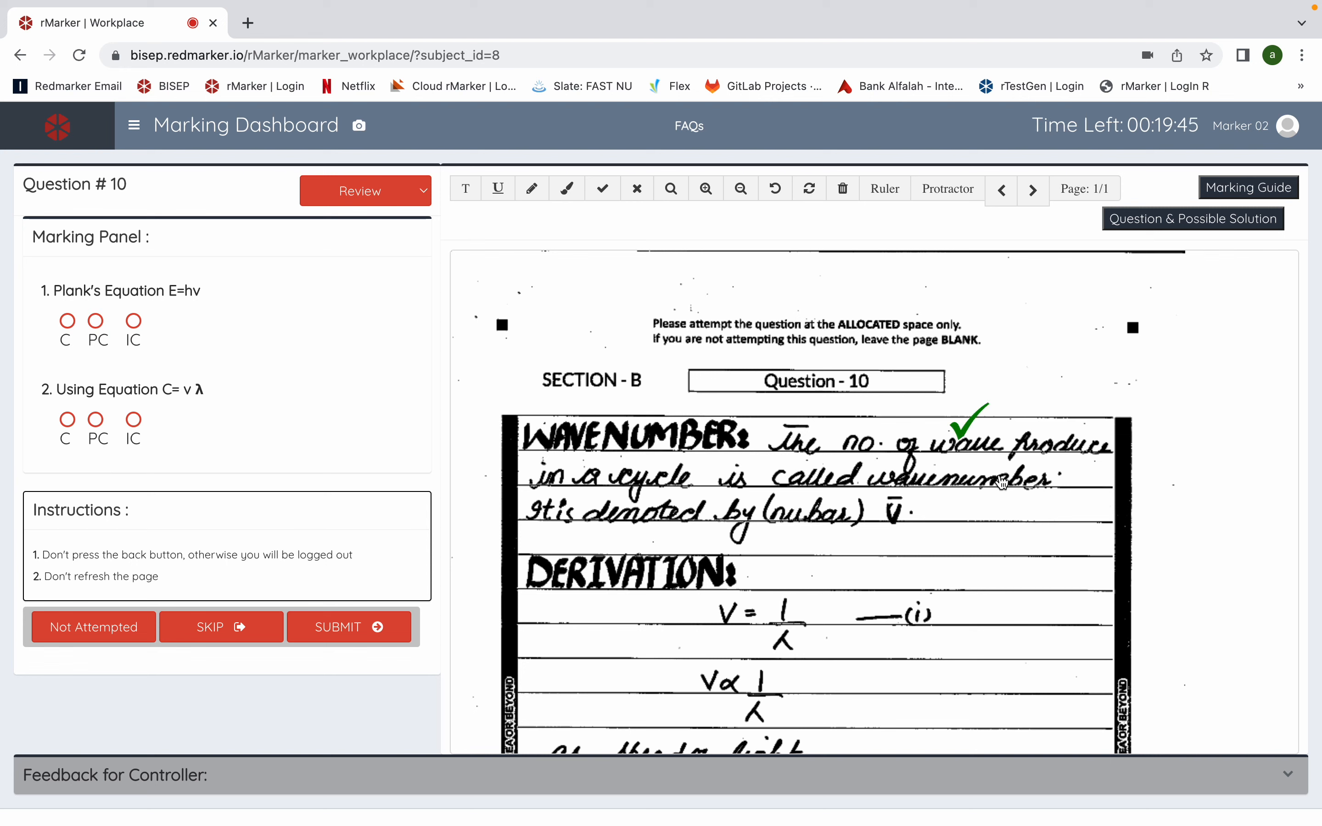
right_click(998, 475)
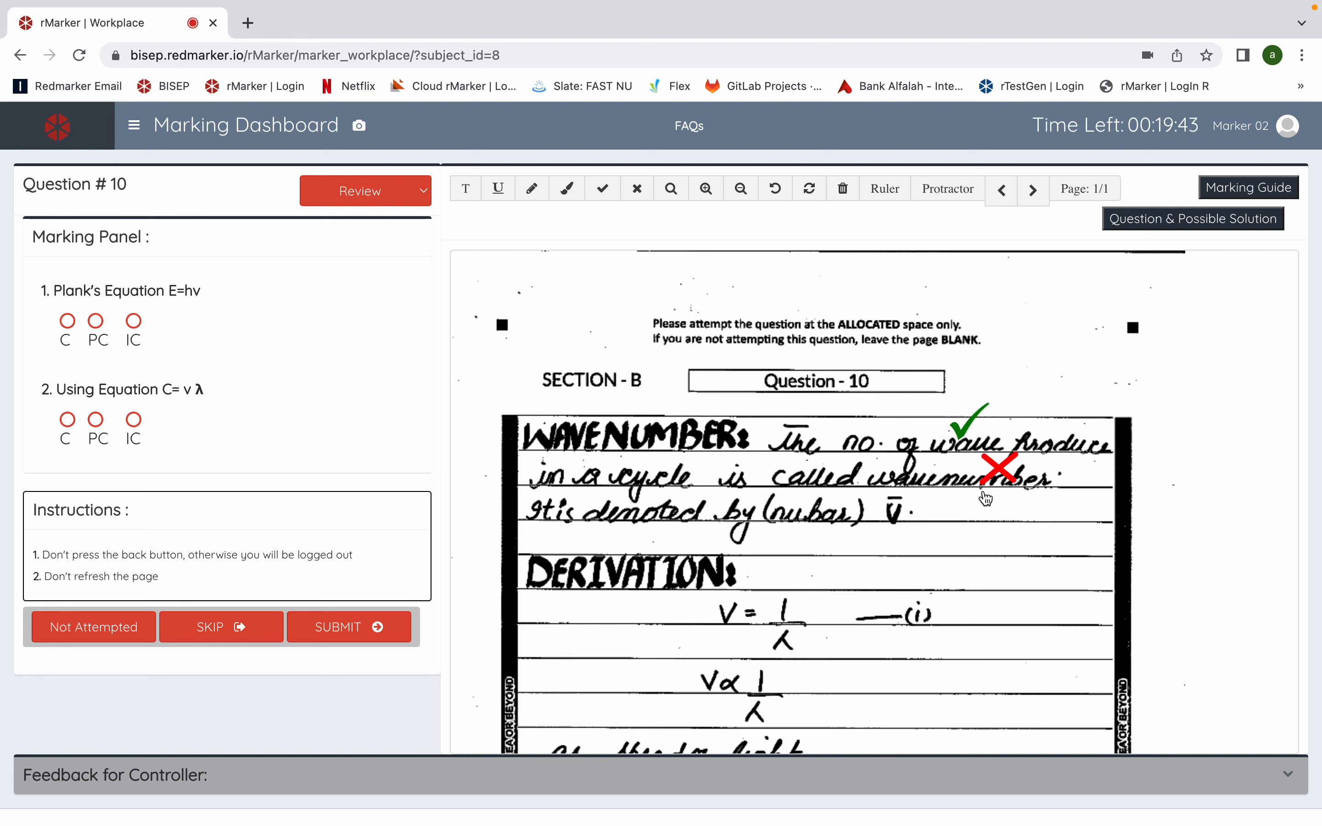
Read through the rest of the answer and skip the question with the reason "Answer of irrelevant question on allocated space".
scroll(855, 553, down, 5)
scroll(856, 553, down, 2)
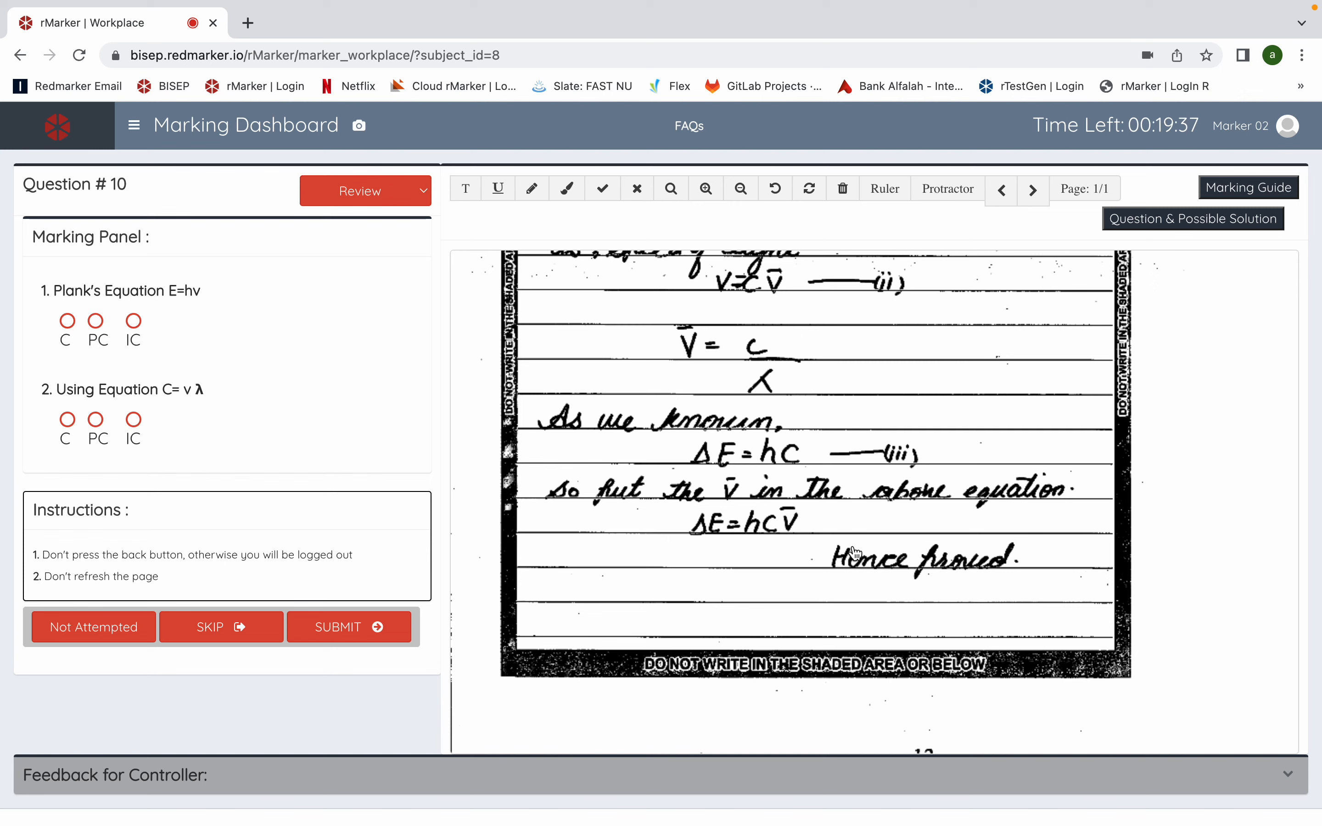
scroll(583, 482, up, 7)
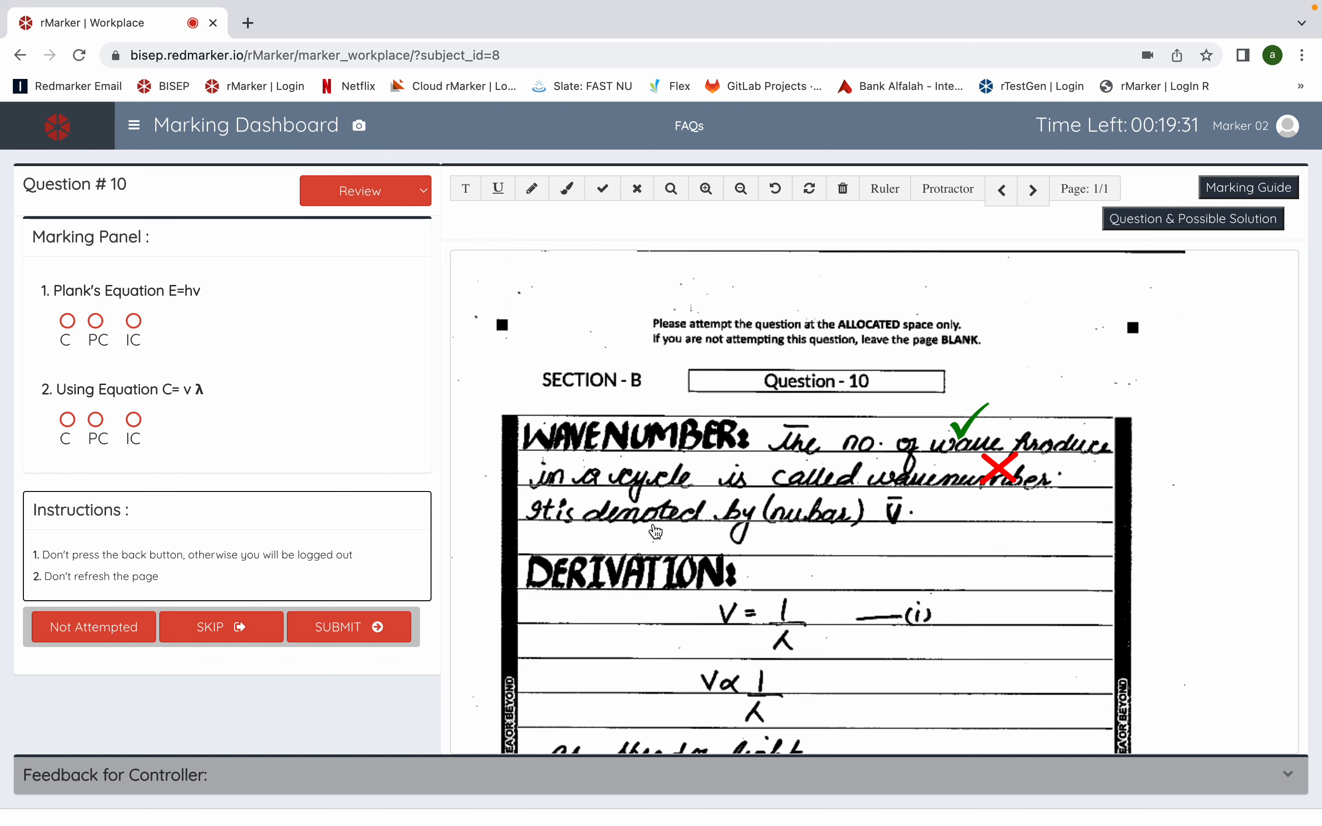
scroll(655, 532, down, 6)
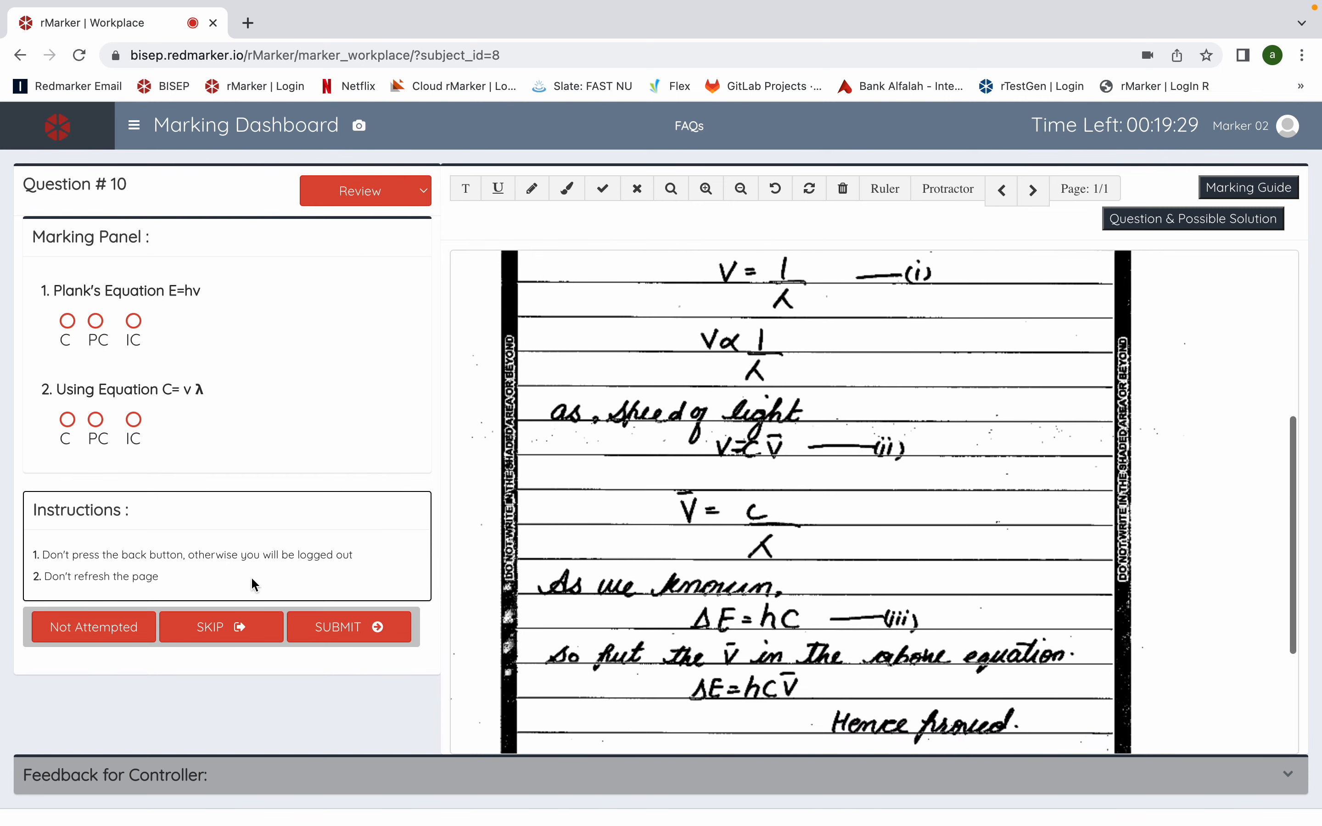
click(241, 634)
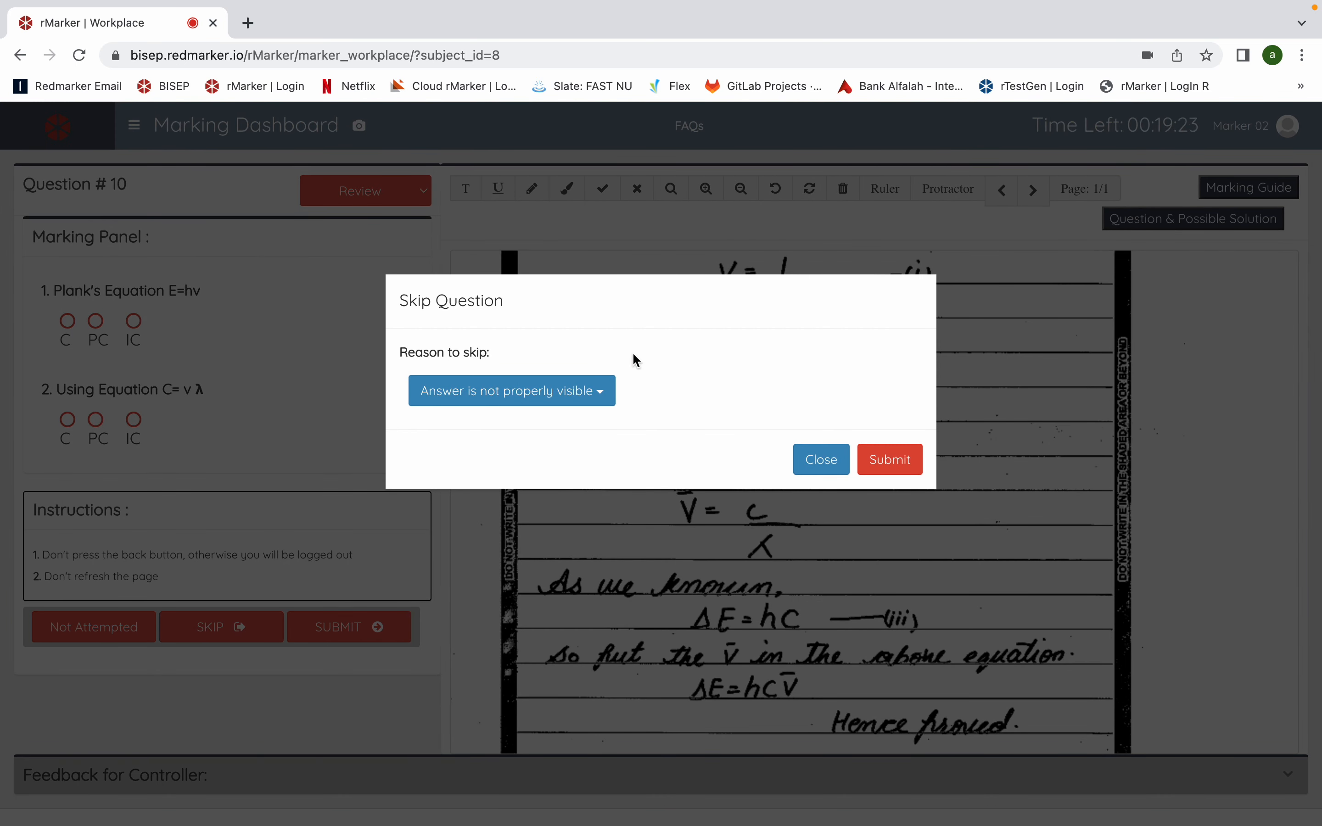
click(602, 393)
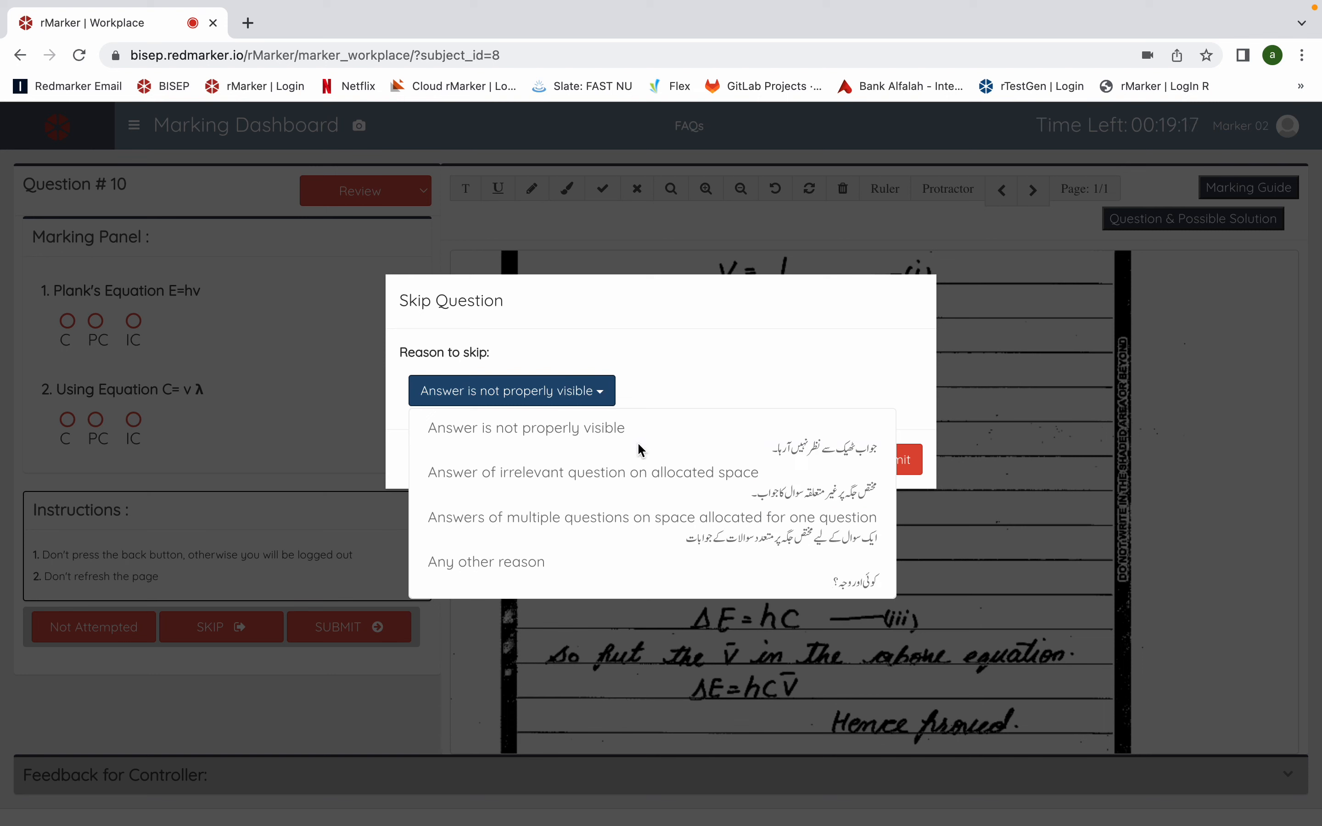
click(760, 478)
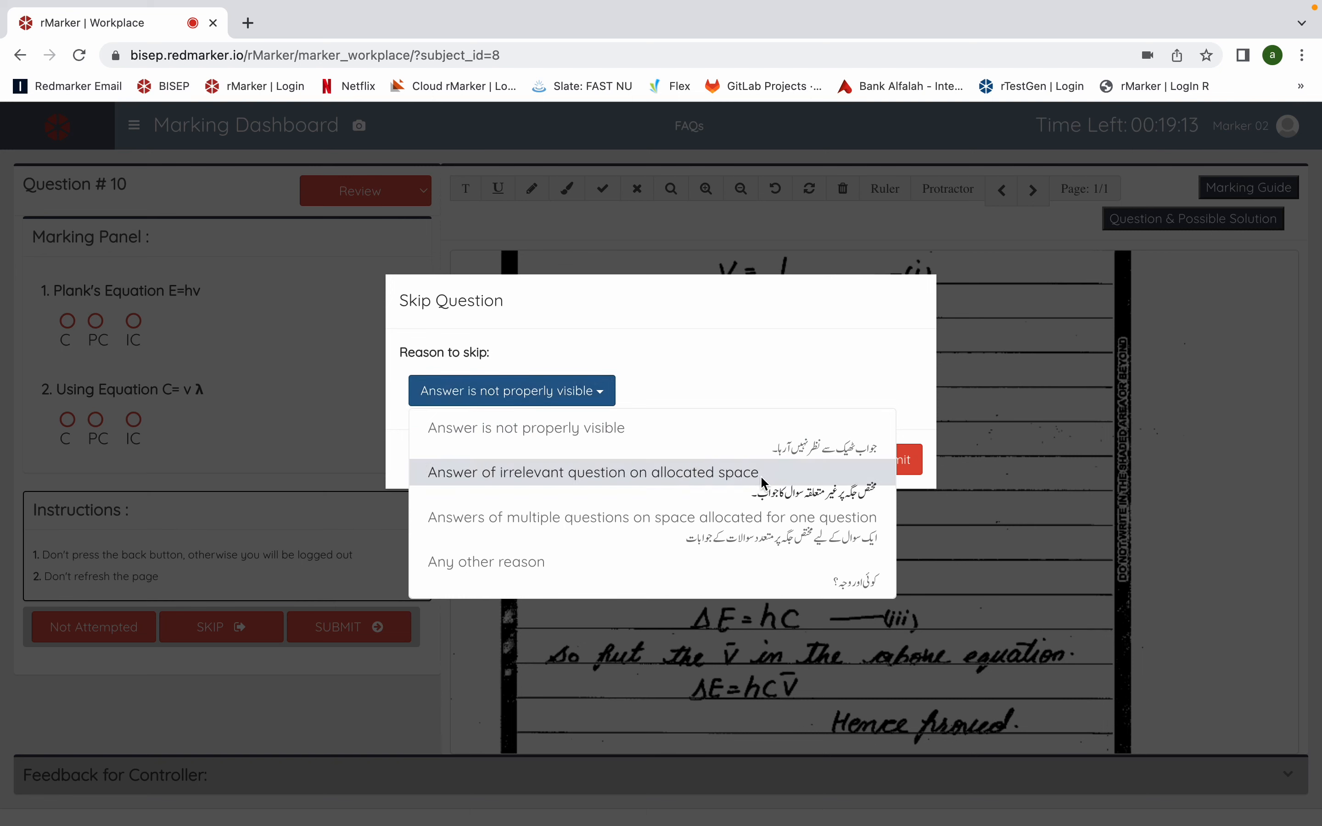
click(894, 460)
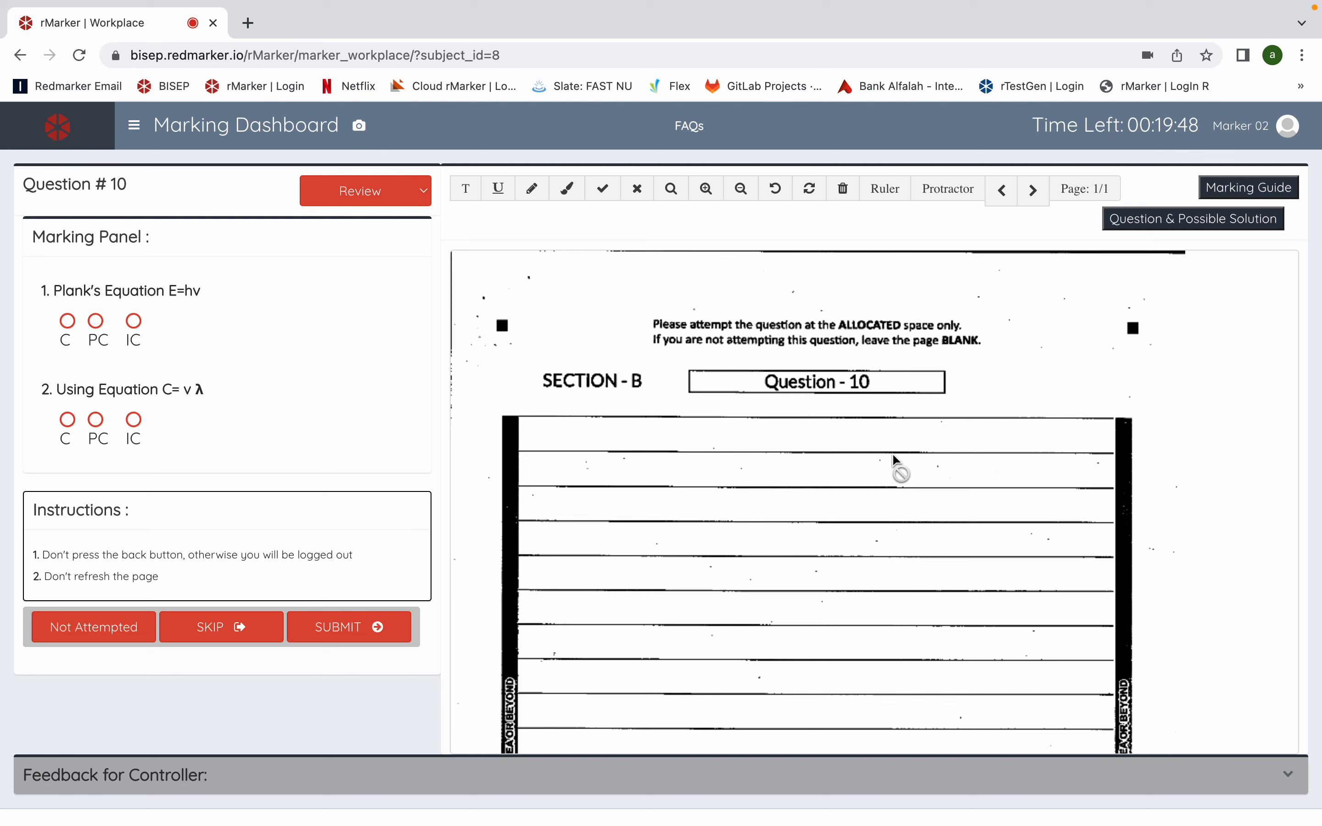
View the FAQs document, return to the marking workplace and go to the marker dashboard.
click(689, 127)
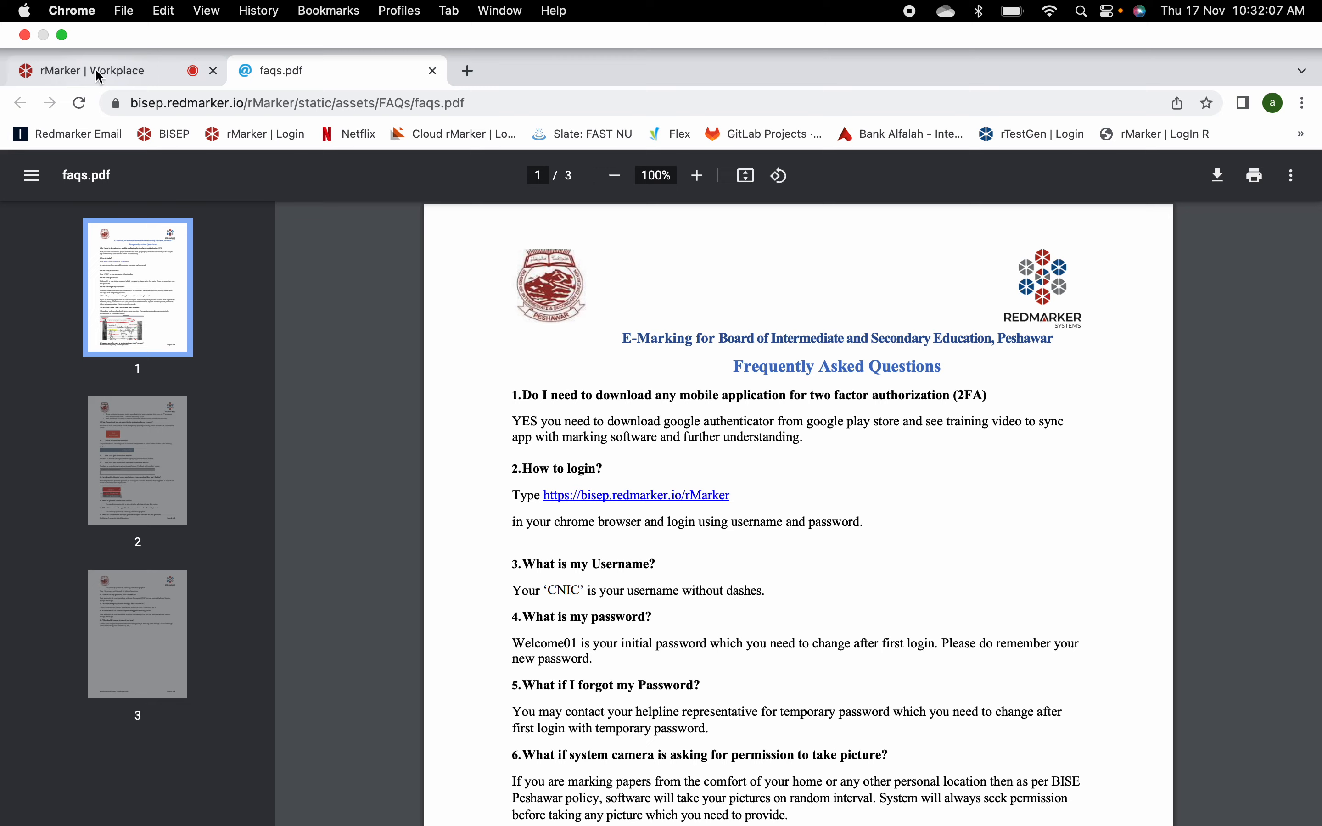
click(96, 73)
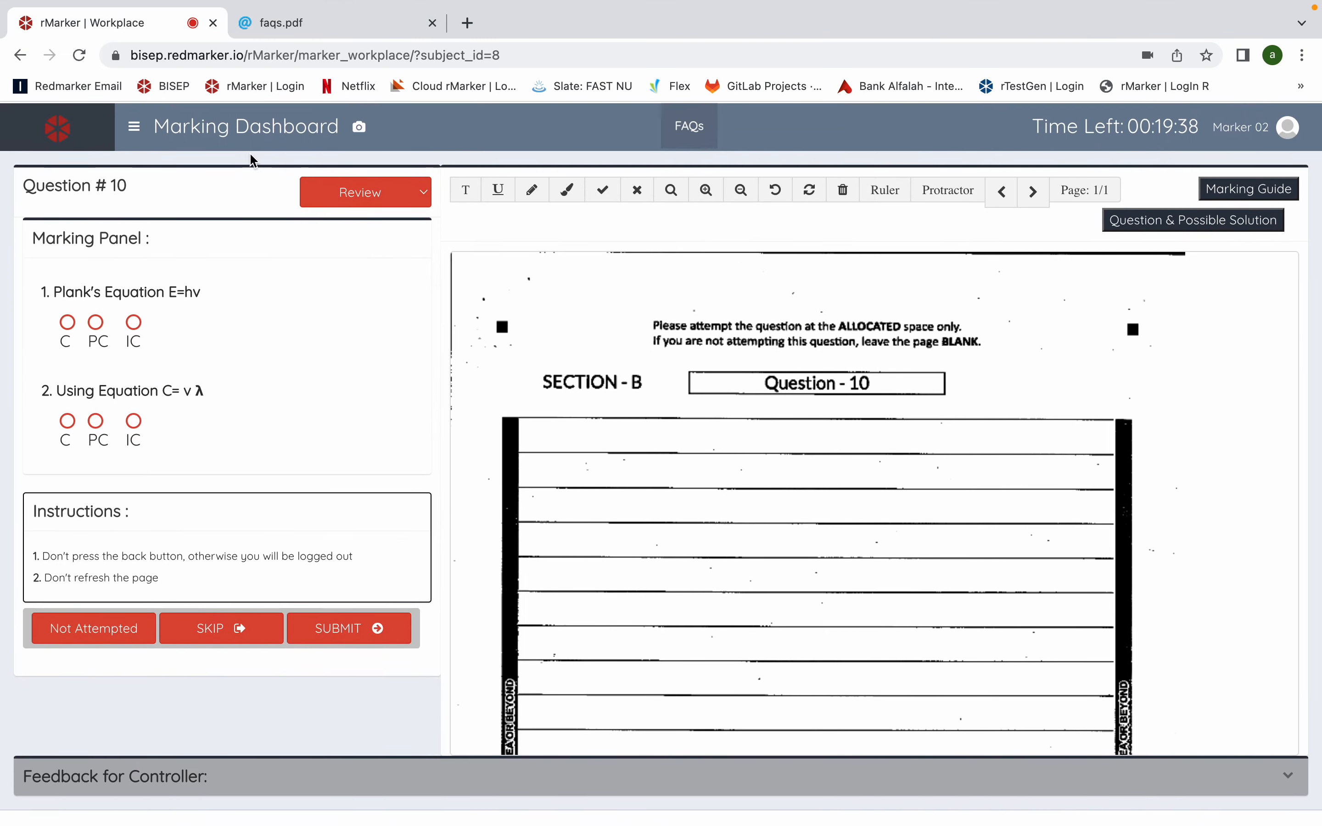
click(134, 127)
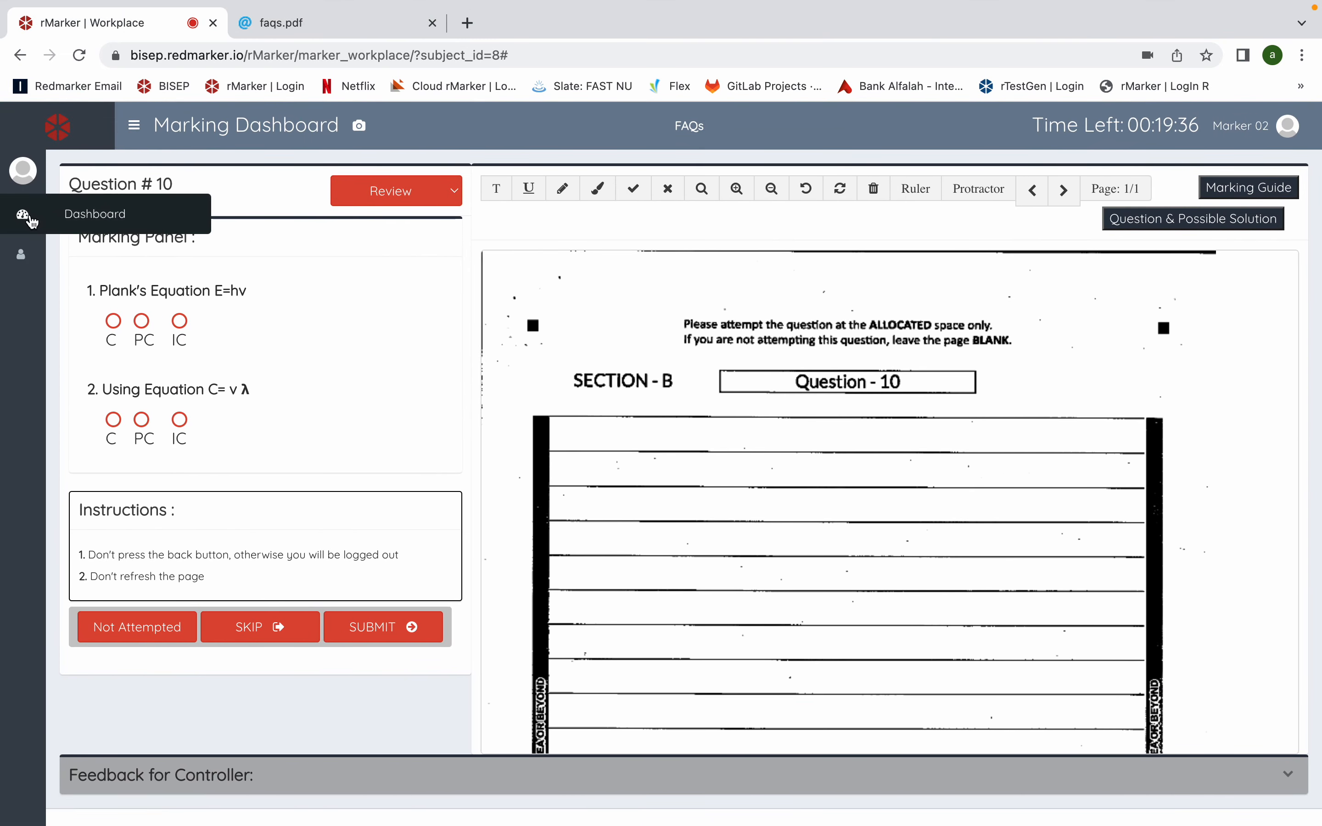
click(24, 216)
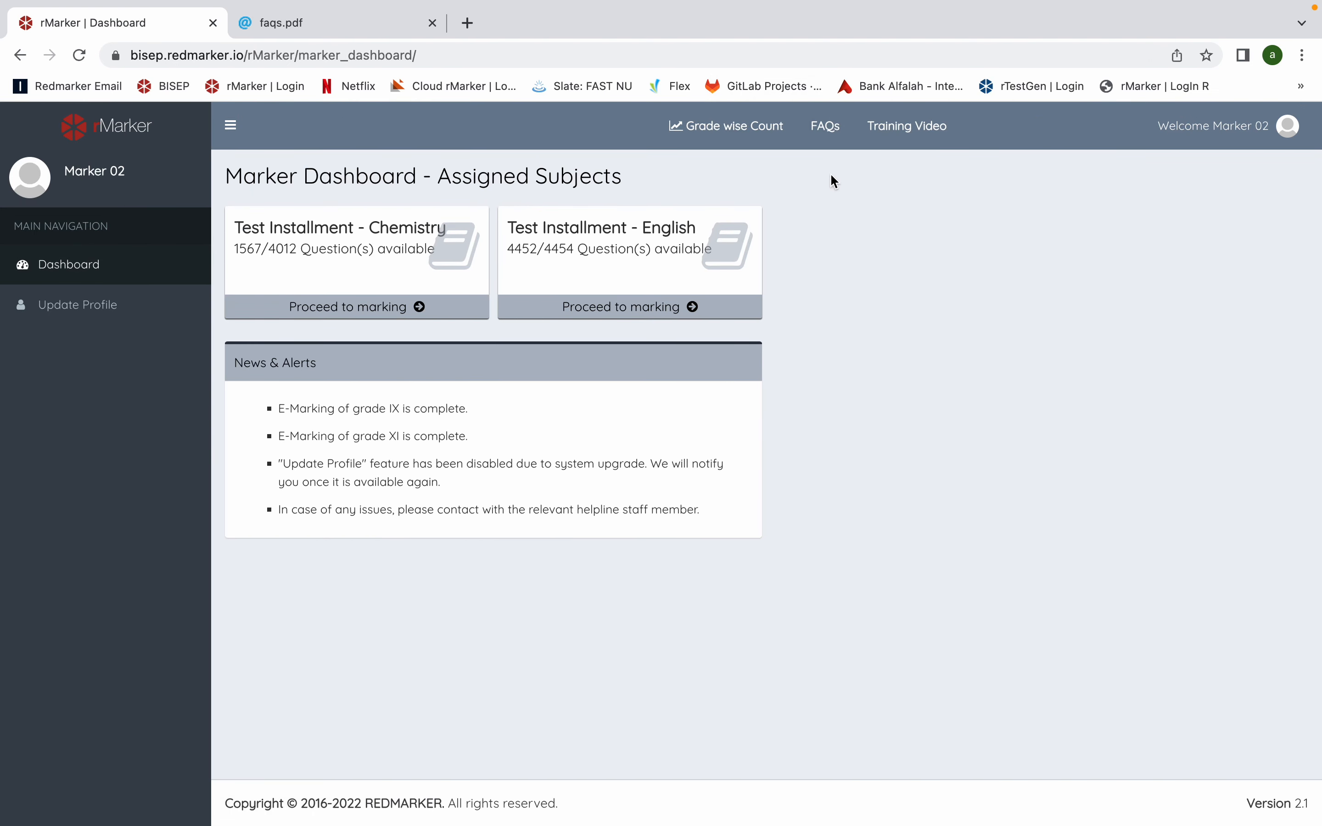
Check the grade-wise count of marked questions for the assigned subjects and close the summary.
click(742, 131)
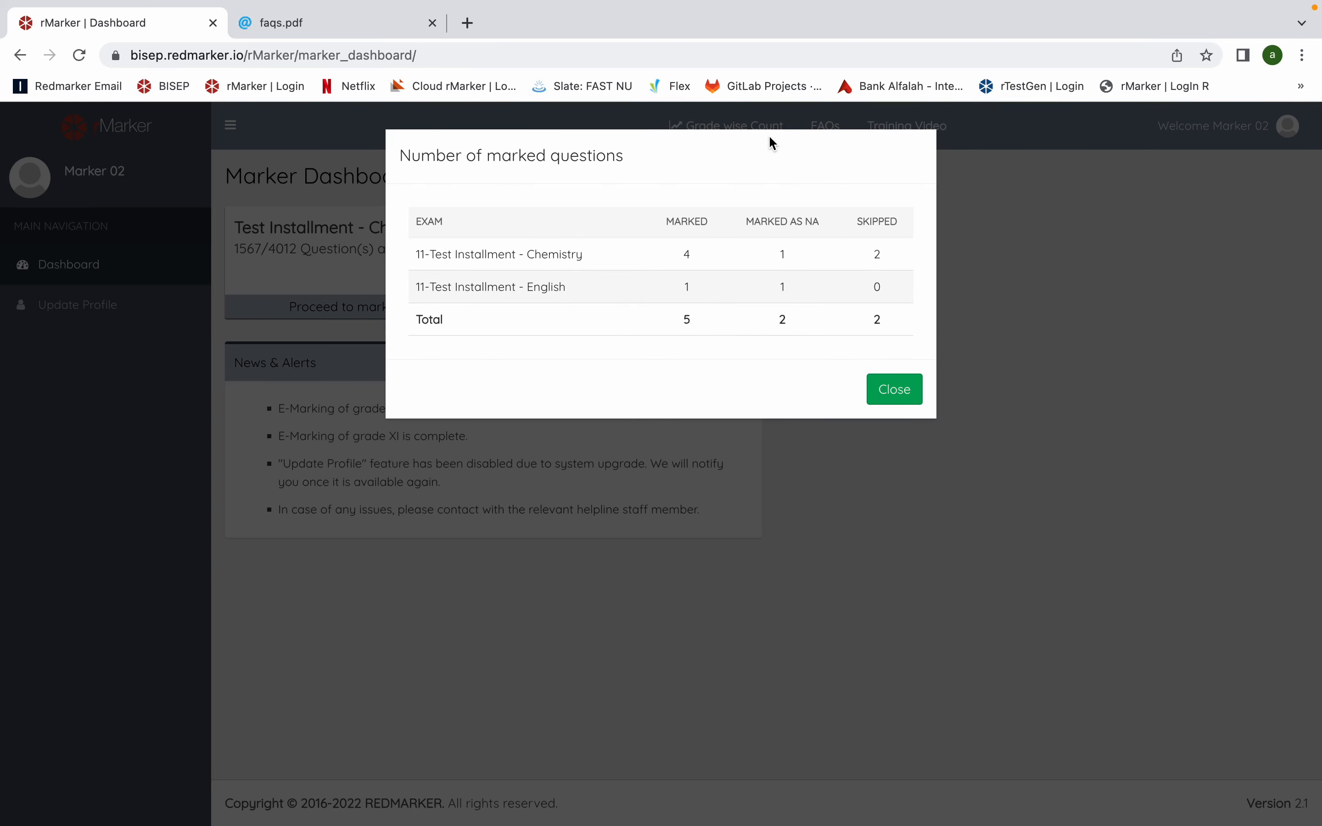
click(893, 389)
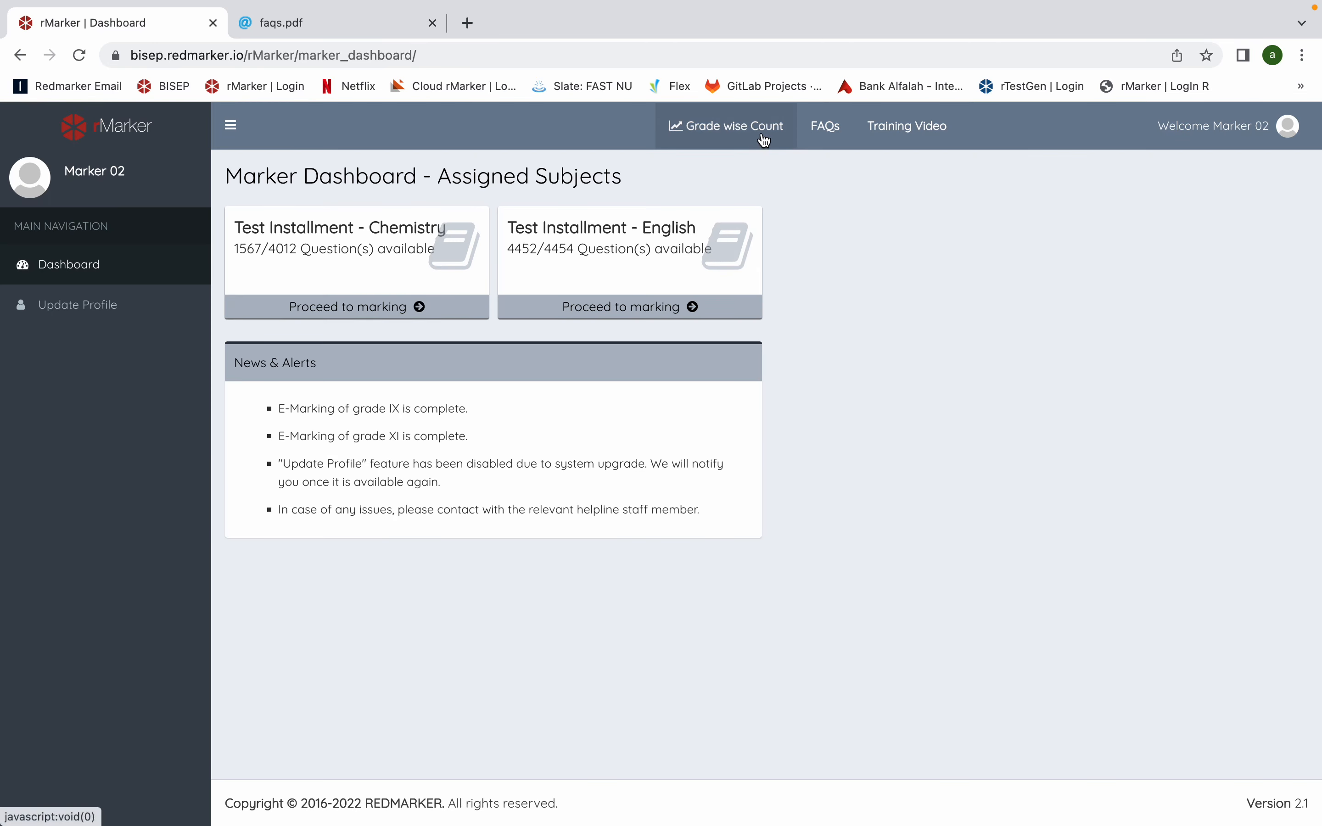
click(767, 140)
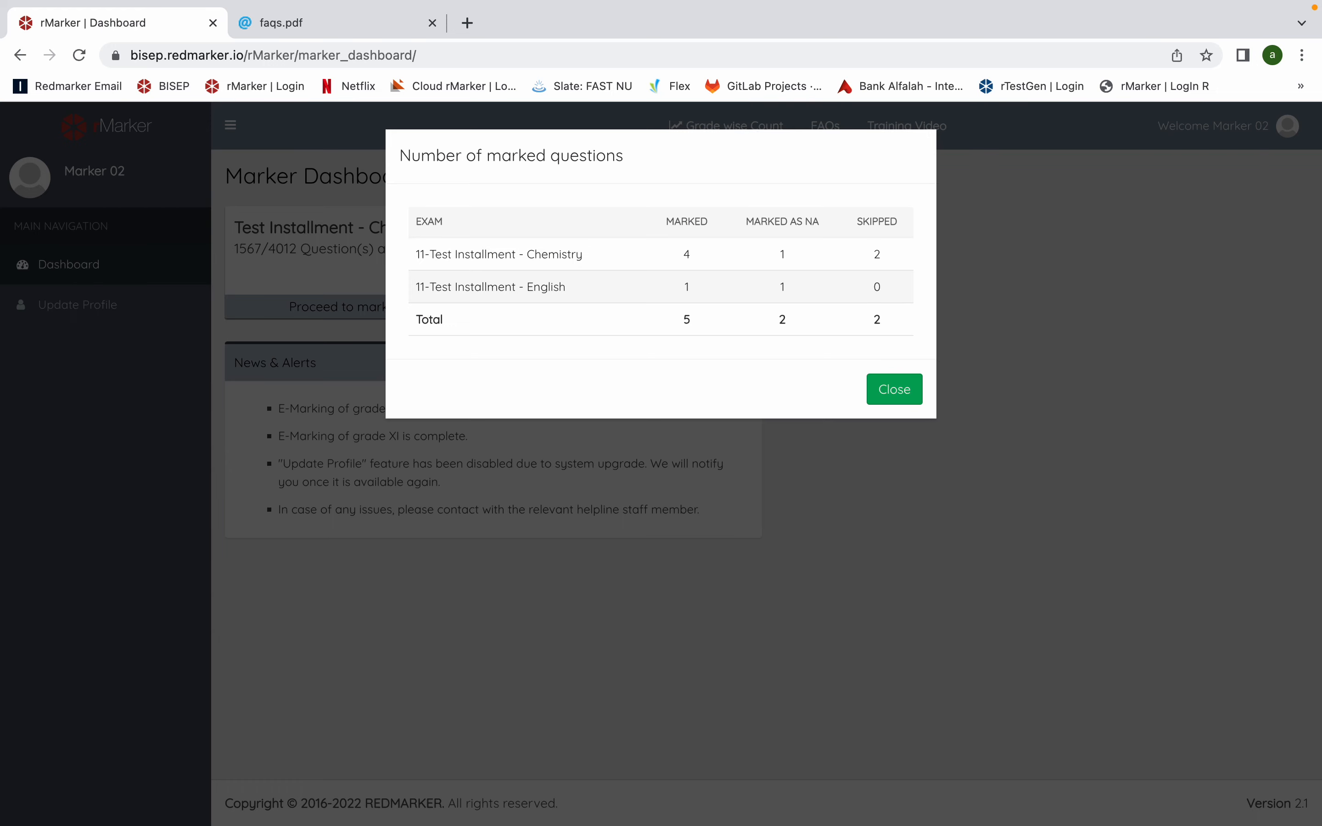
click(899, 394)
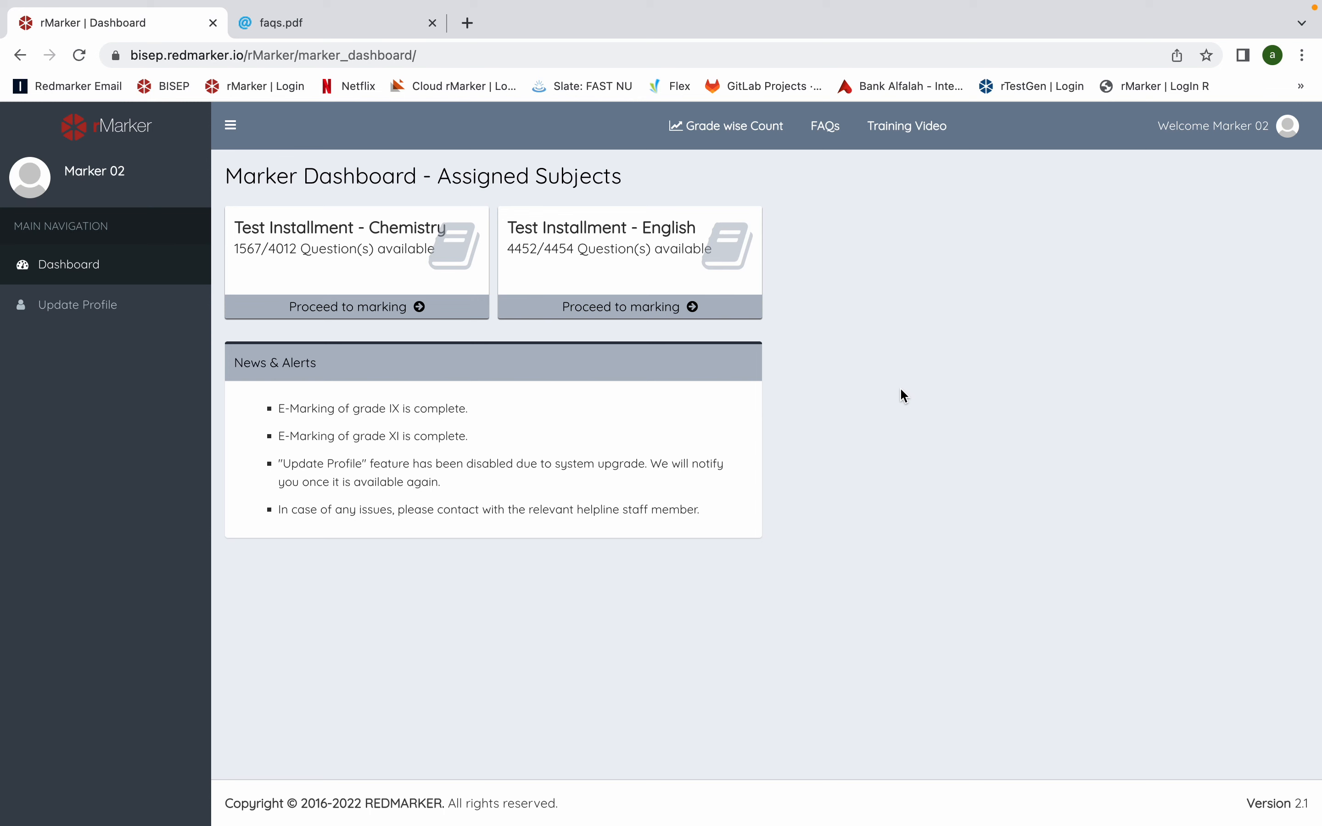